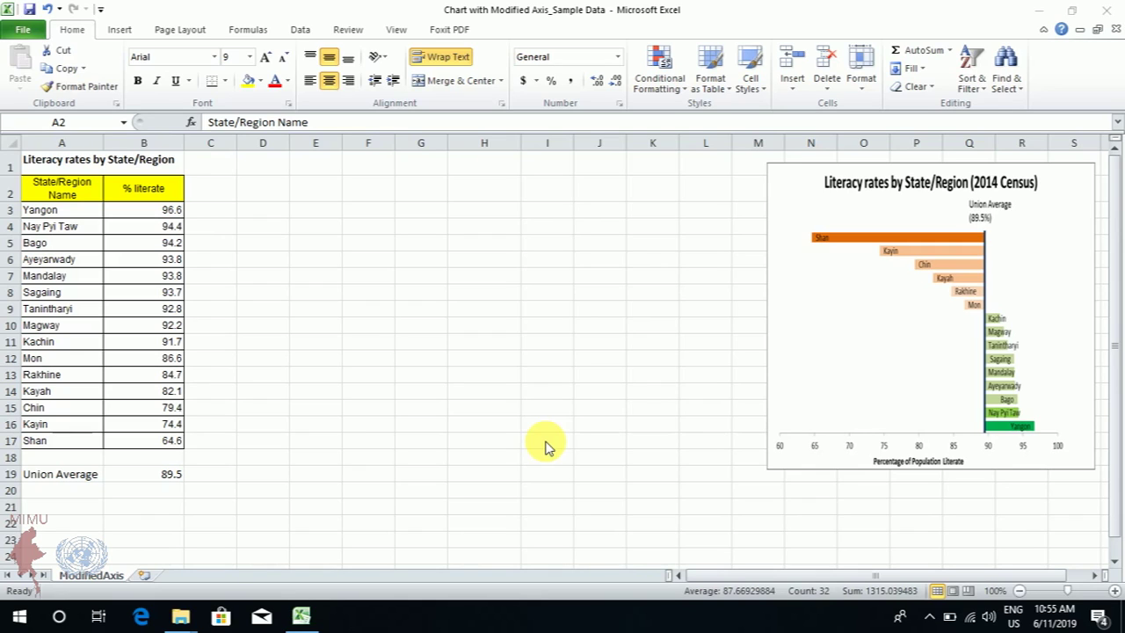
Move the example chart picture beside the table and enlarge it wider and taller.
click(816, 178)
drag(815, 179, 538, 206)
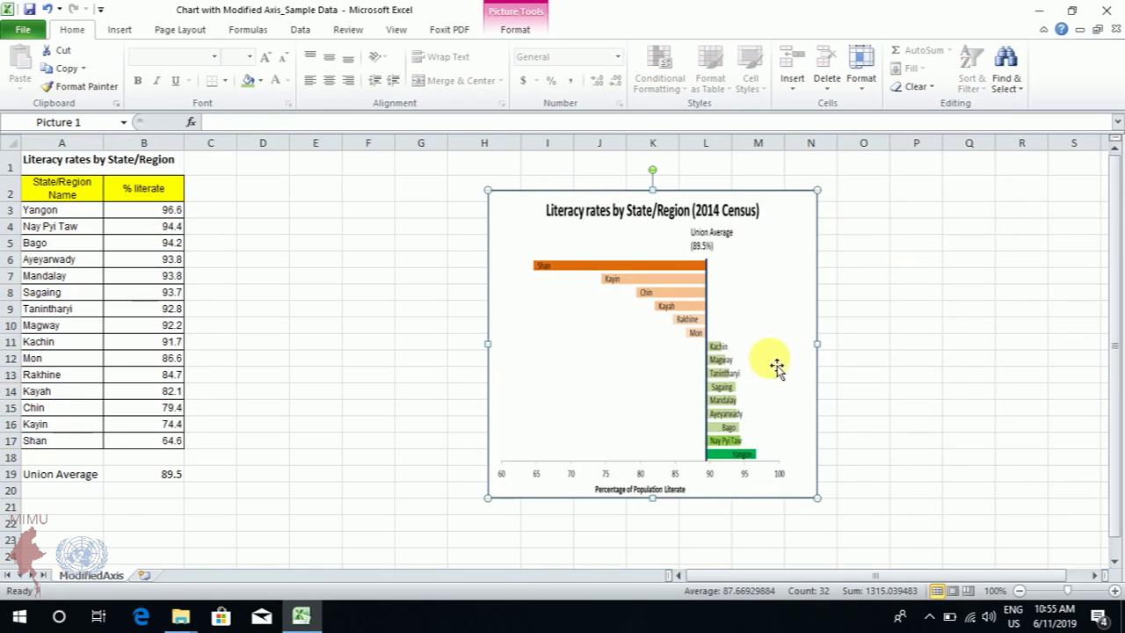
drag(818, 344, 975, 345)
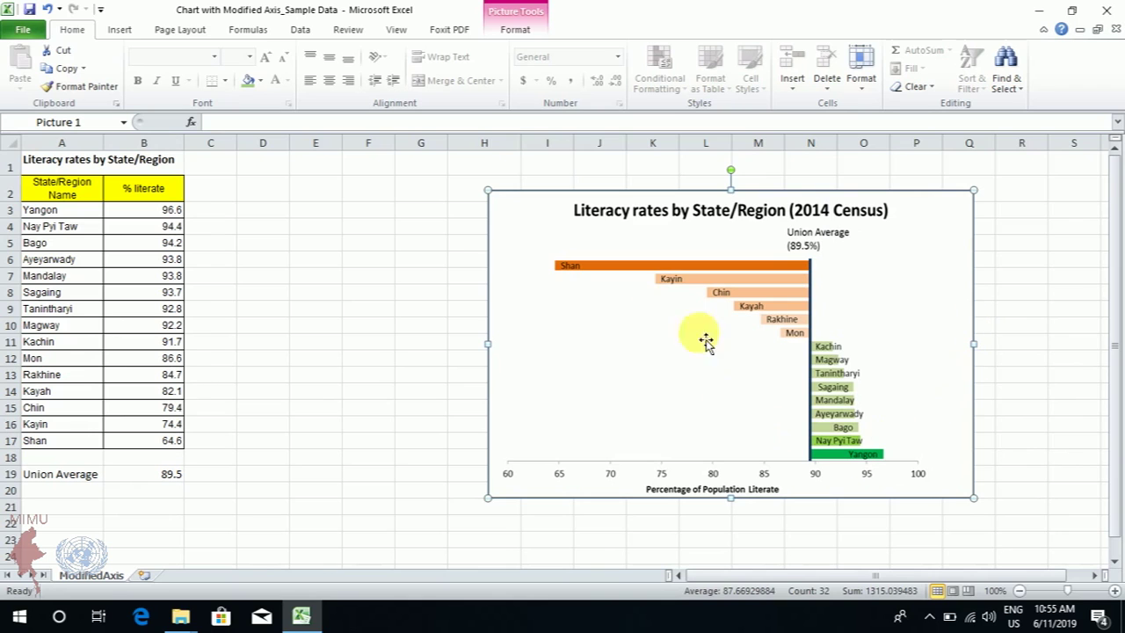
drag(734, 194, 949, 163)
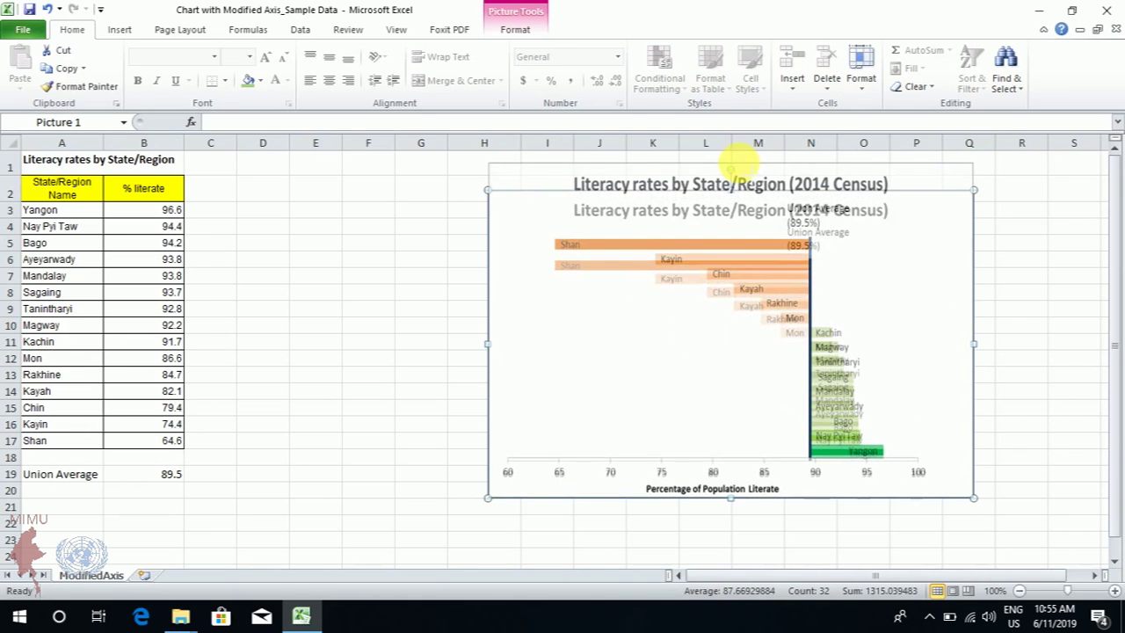
drag(974, 329, 1028, 329)
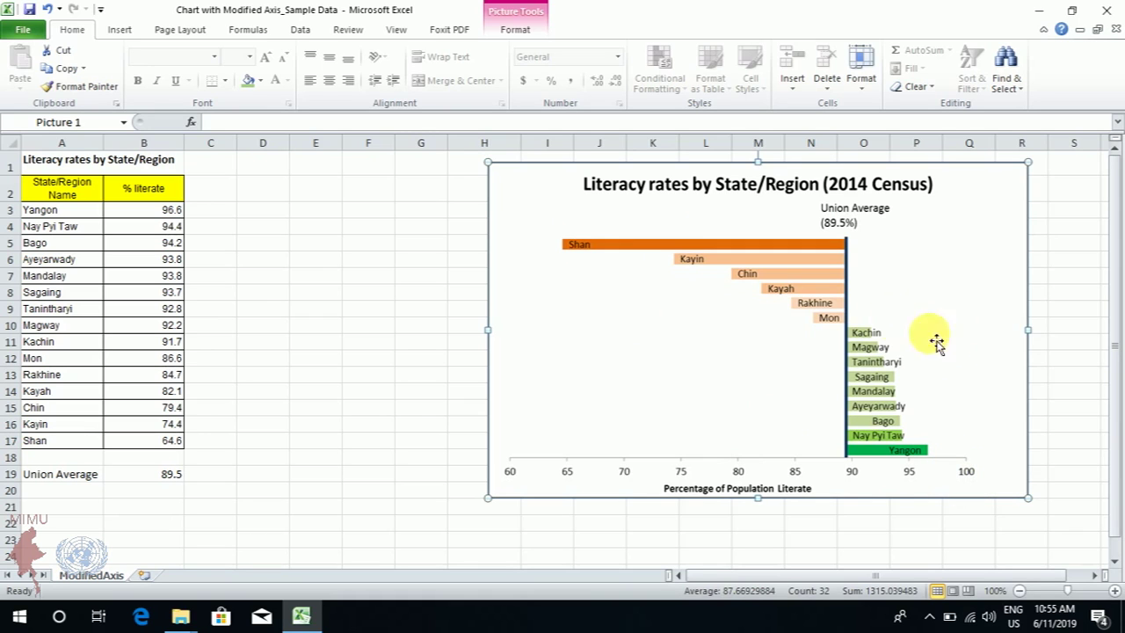
drag(978, 195, 1019, 190)
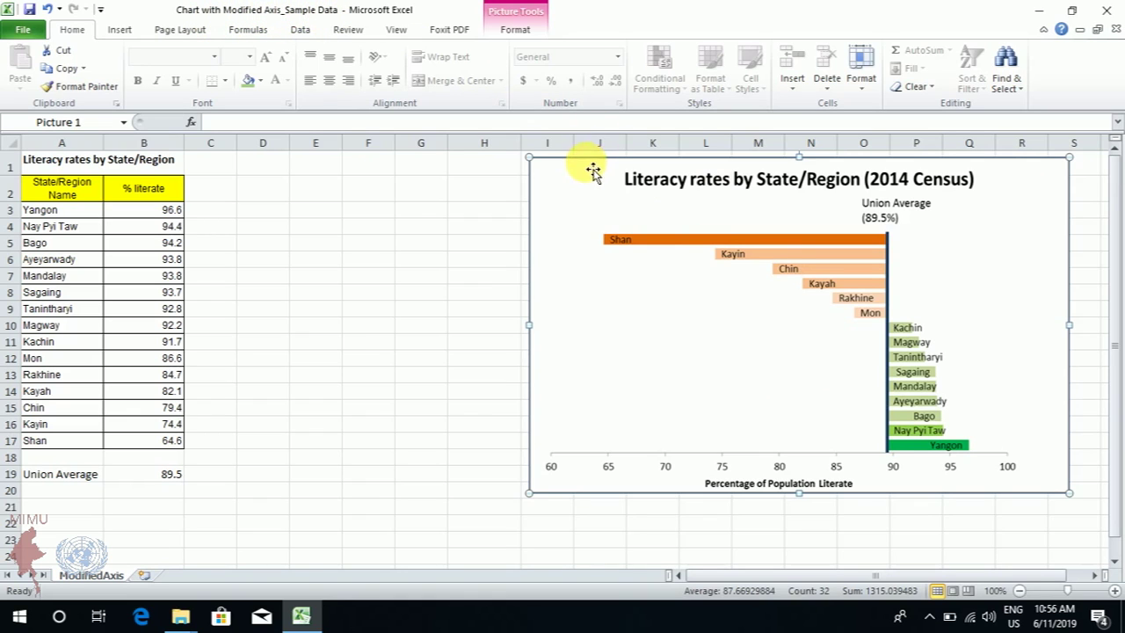
drag(593, 175, 621, 174)
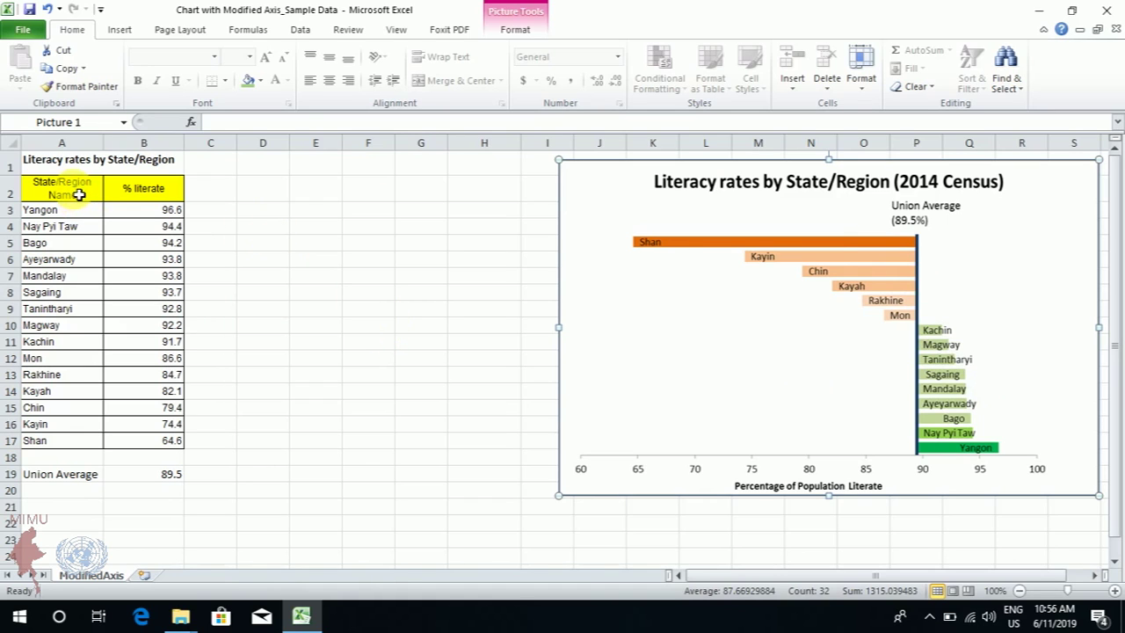
Sort the literacy table A2:B17 by % literate, largest to smallest.
drag(79, 194, 153, 443)
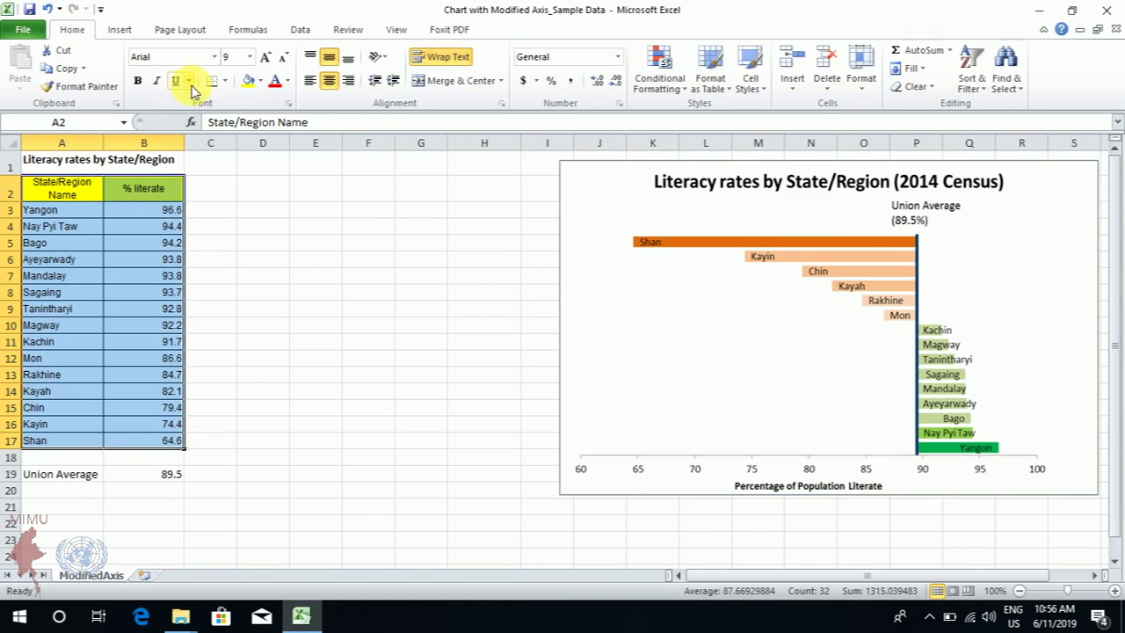
click(966, 88)
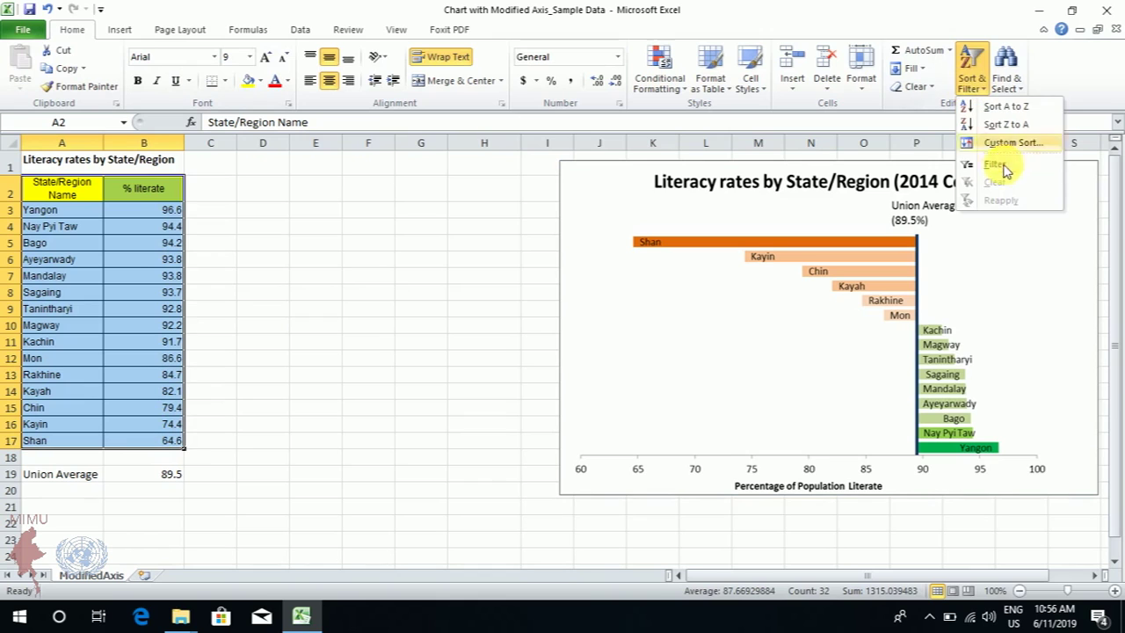
click(1006, 143)
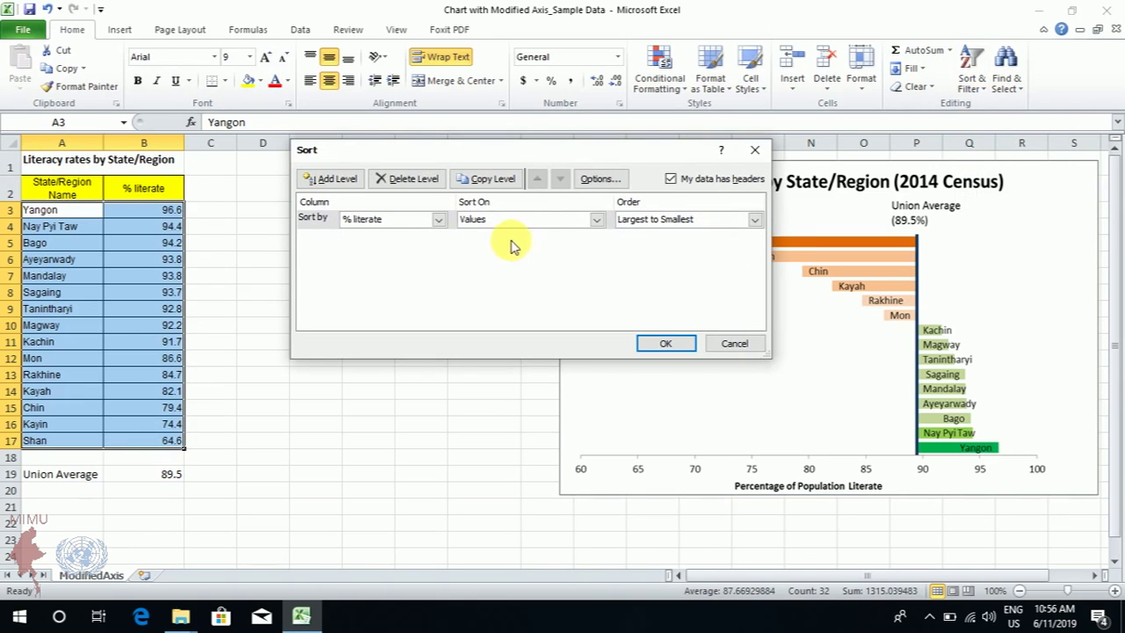
click(438, 220)
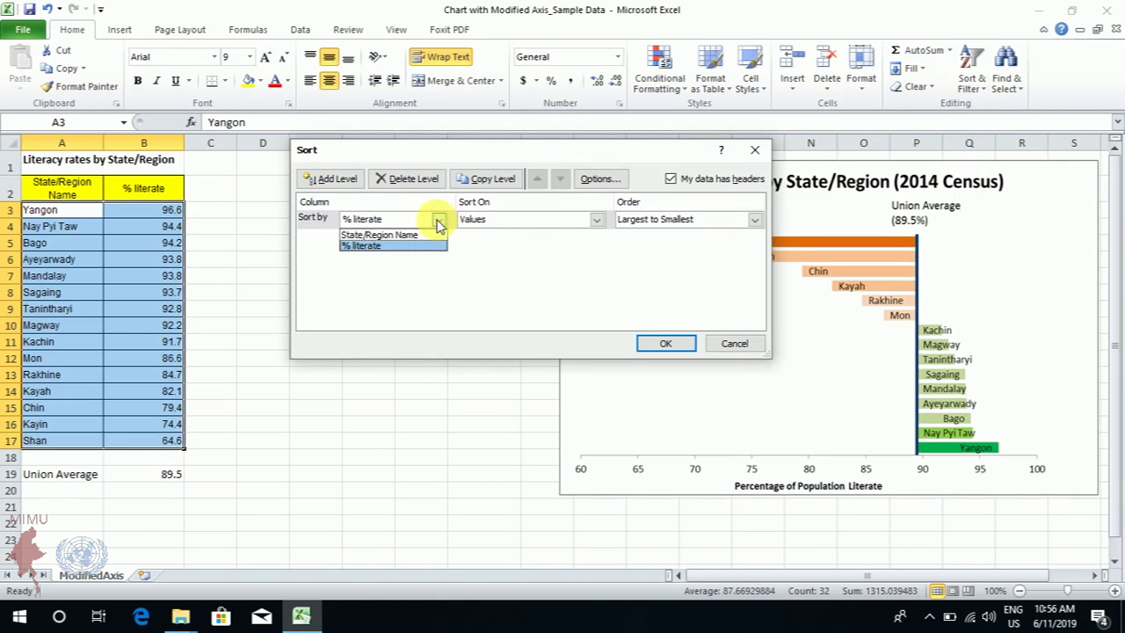
click(402, 247)
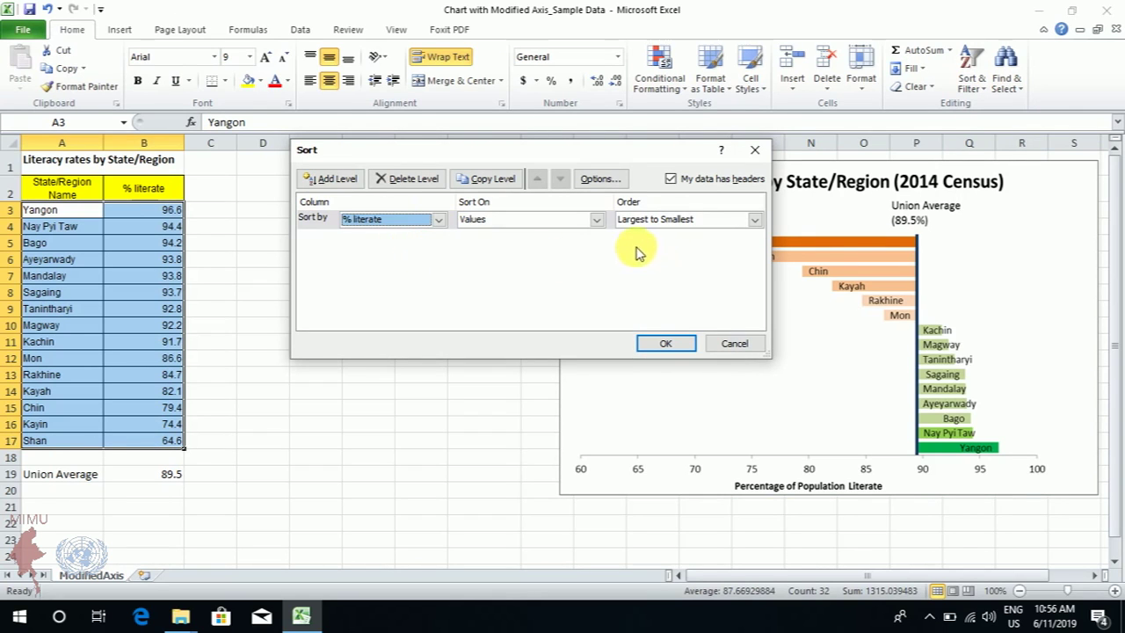
click(674, 219)
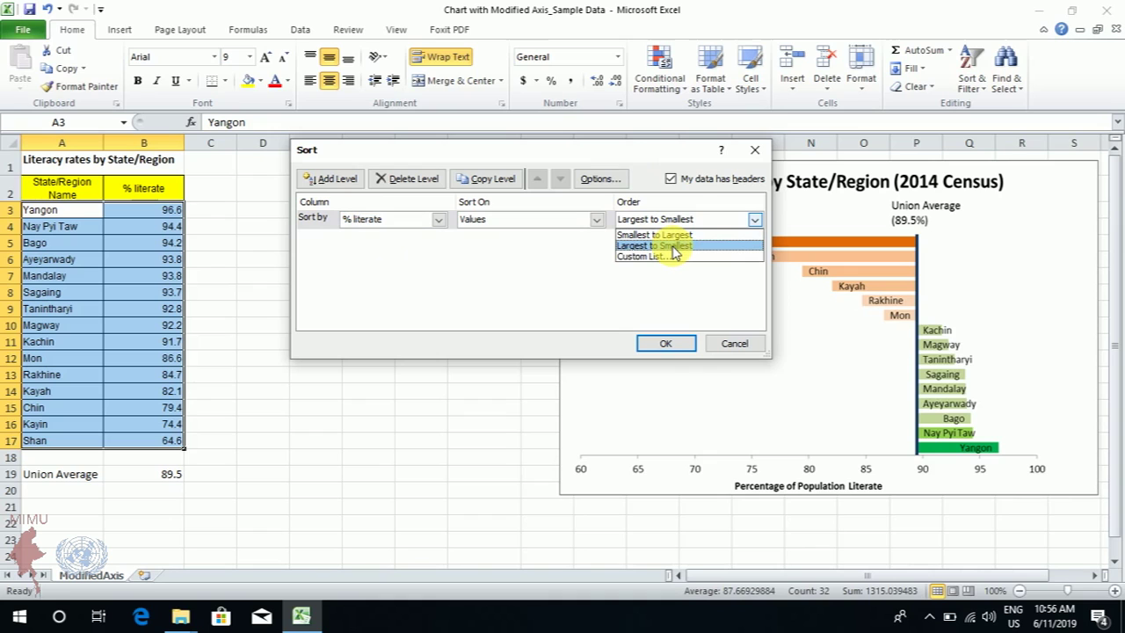
click(673, 247)
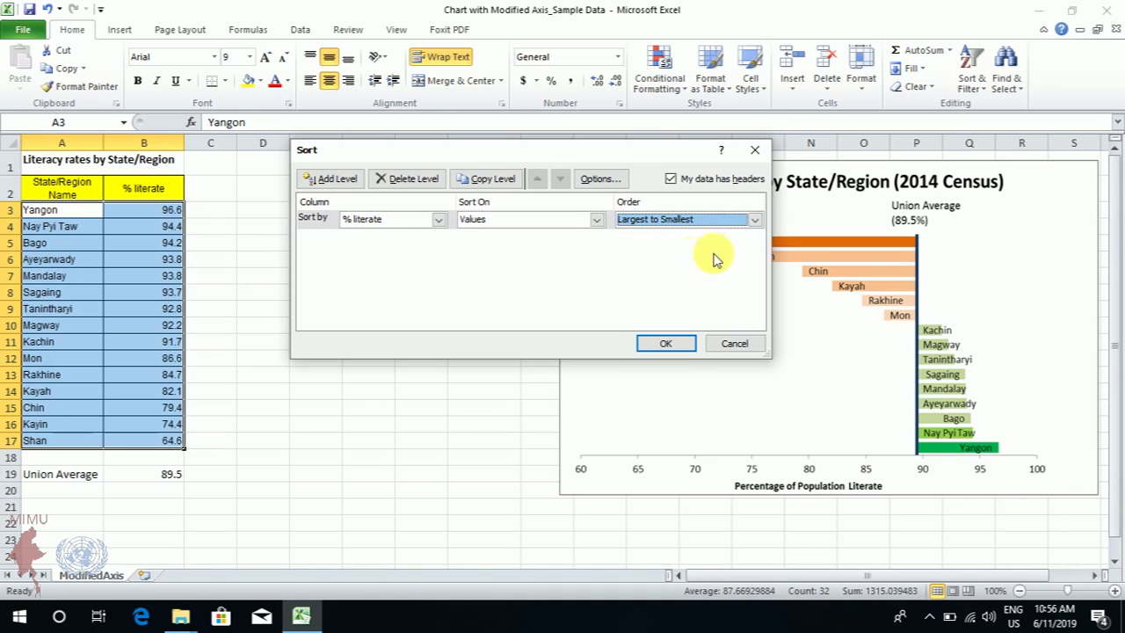
click(670, 343)
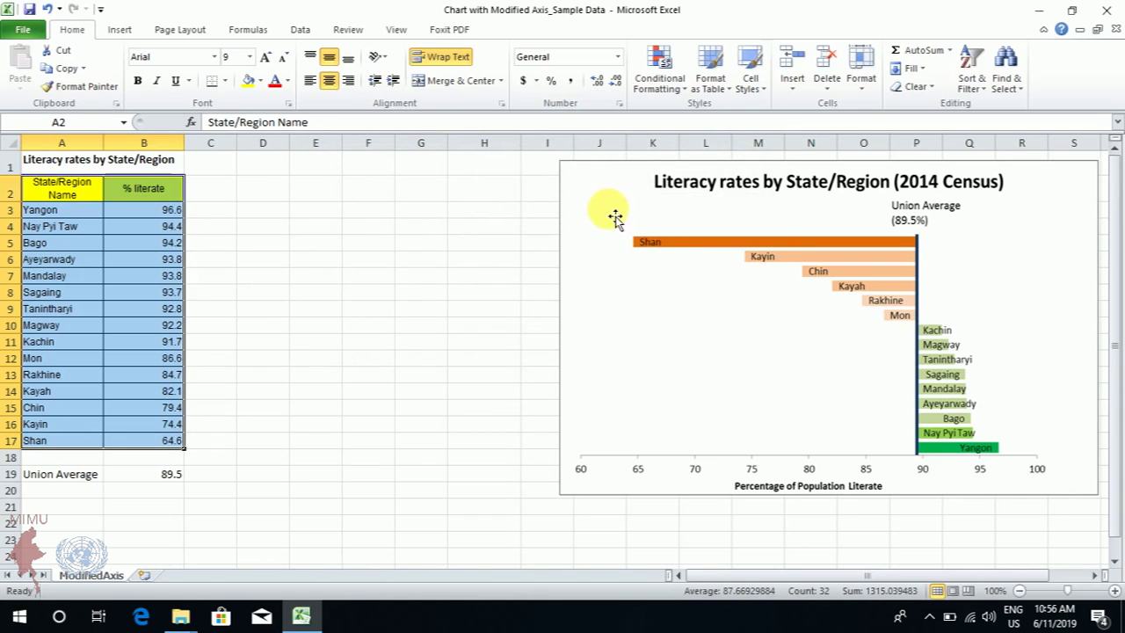
Shift the example chart picture further right and reselect the literacy data with headers.
drag(615, 191, 764, 187)
drag(132, 211, 138, 225)
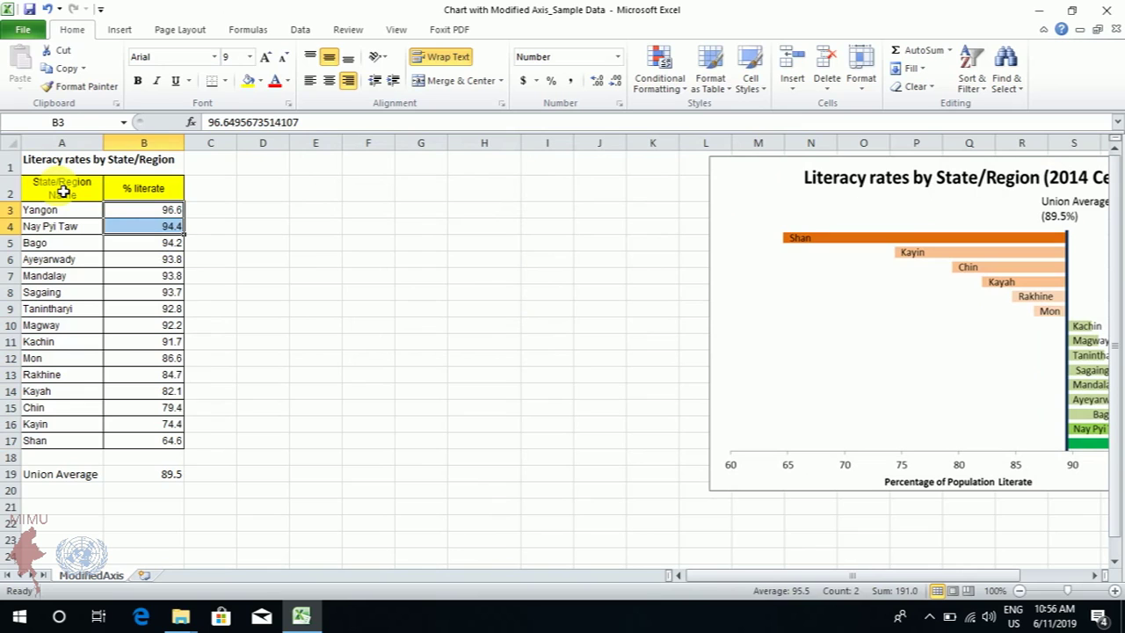
drag(63, 192, 164, 443)
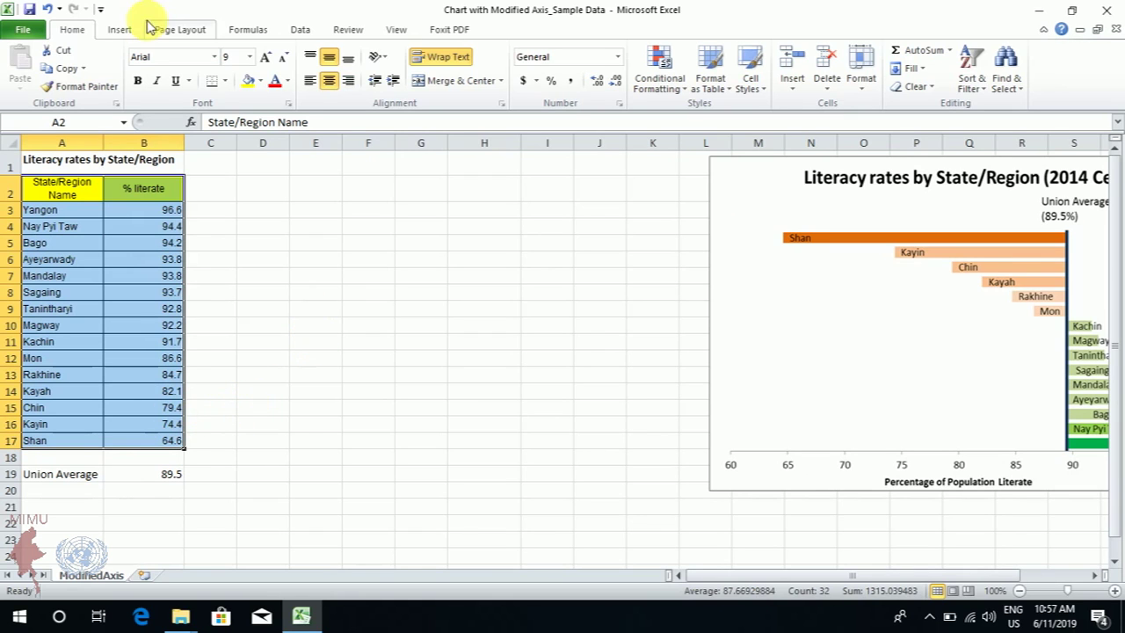
Insert a clustered bar chart of % literate, enlarge it beside the table, and delete its legend.
click(120, 29)
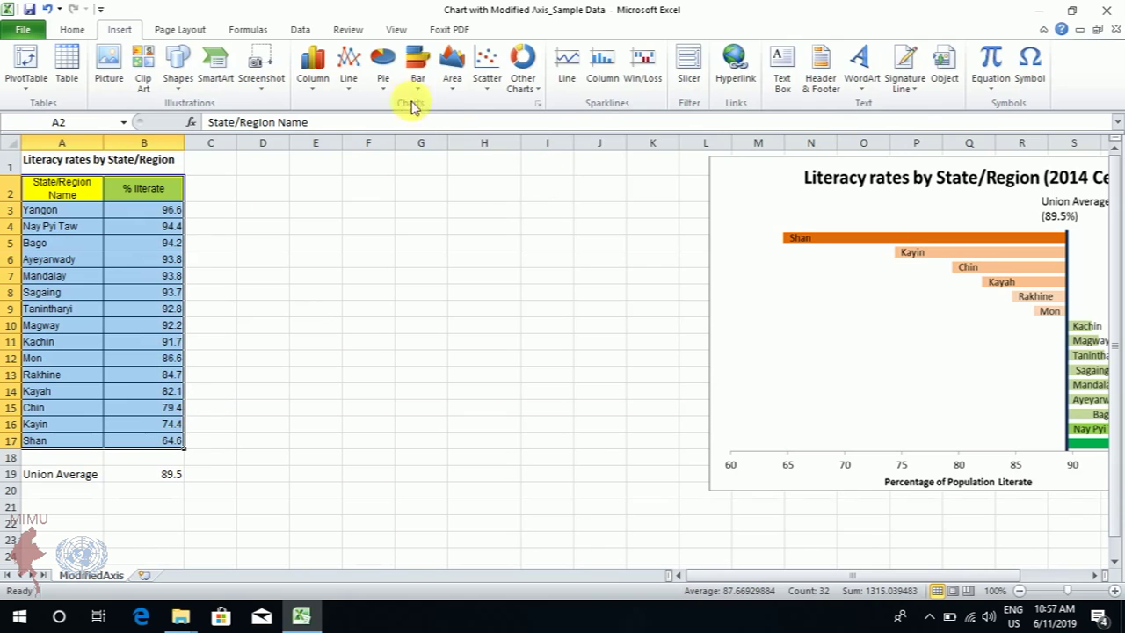
click(417, 66)
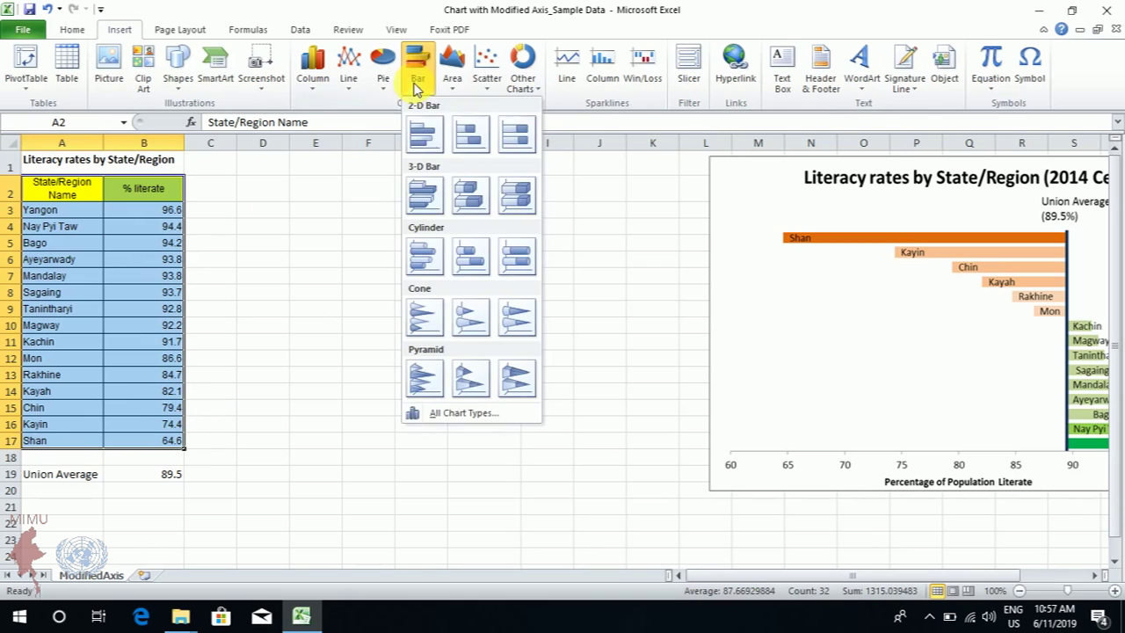
click(425, 141)
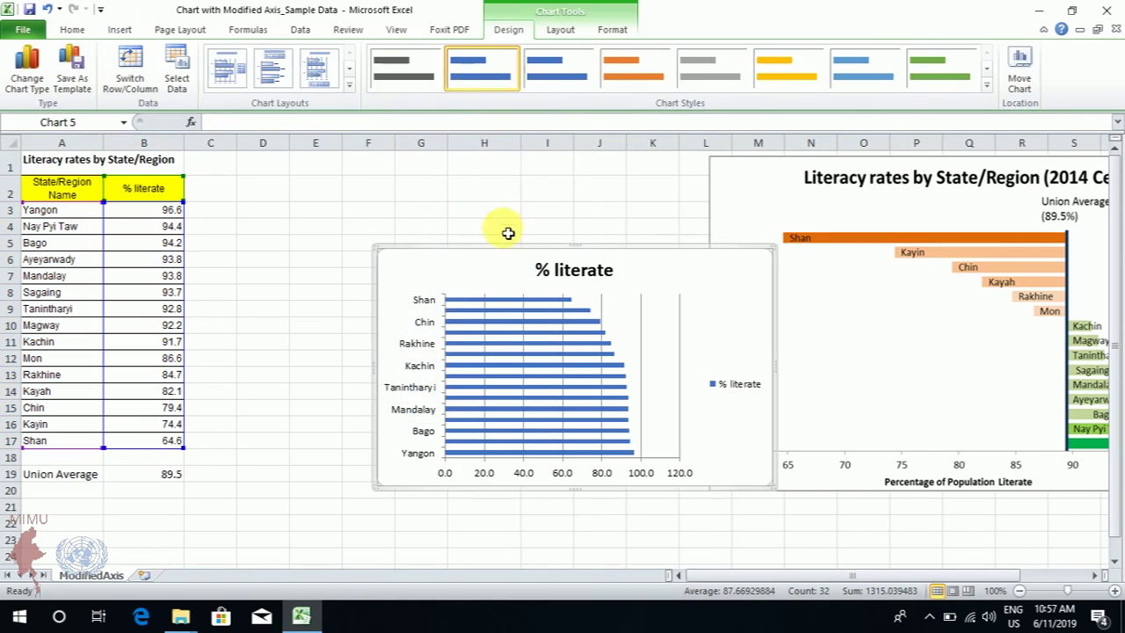
drag(494, 257, 327, 167)
drag(606, 406, 652, 472)
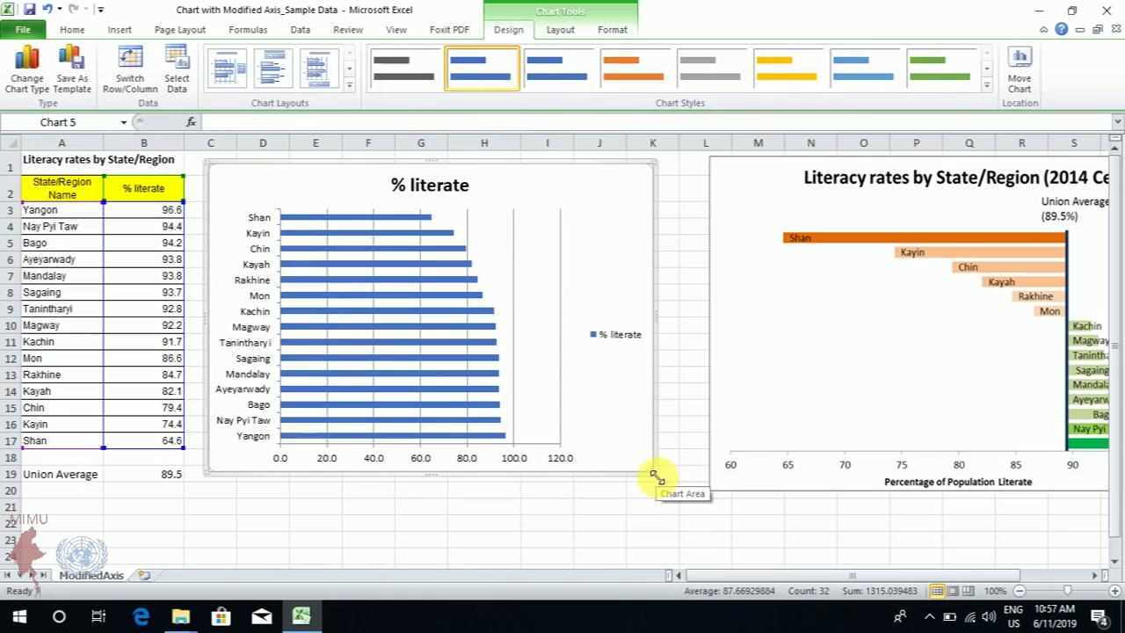
drag(650, 473, 699, 487)
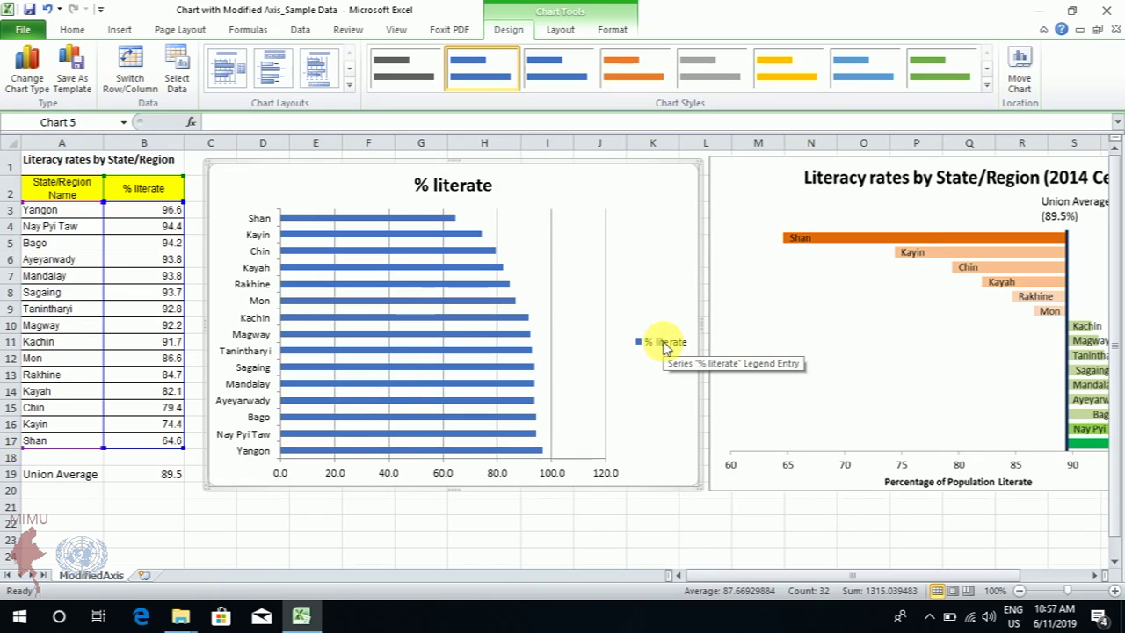
click(664, 348)
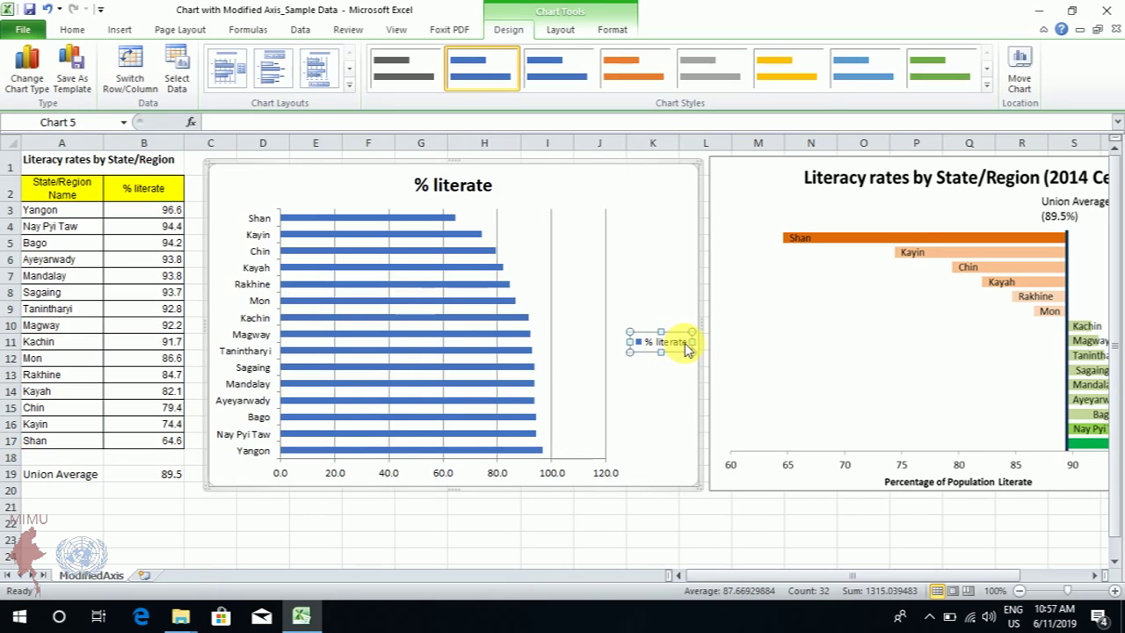
key(Delete)
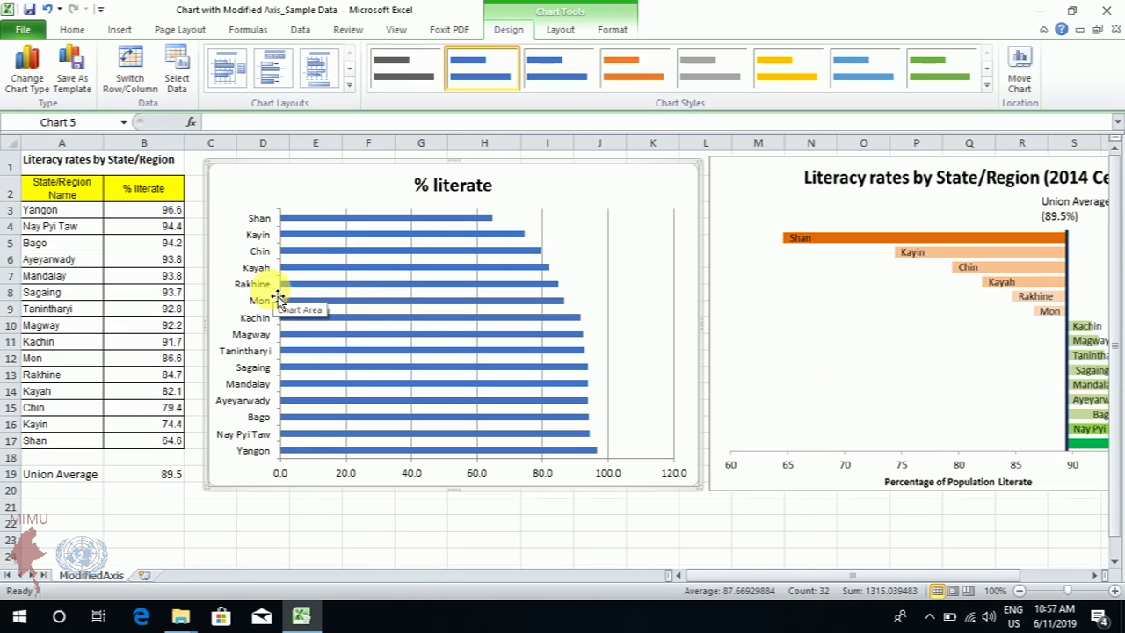
Format the vertical category axis with no major tick marks and no axis labels.
click(268, 271)
right_click(271, 272)
click(331, 433)
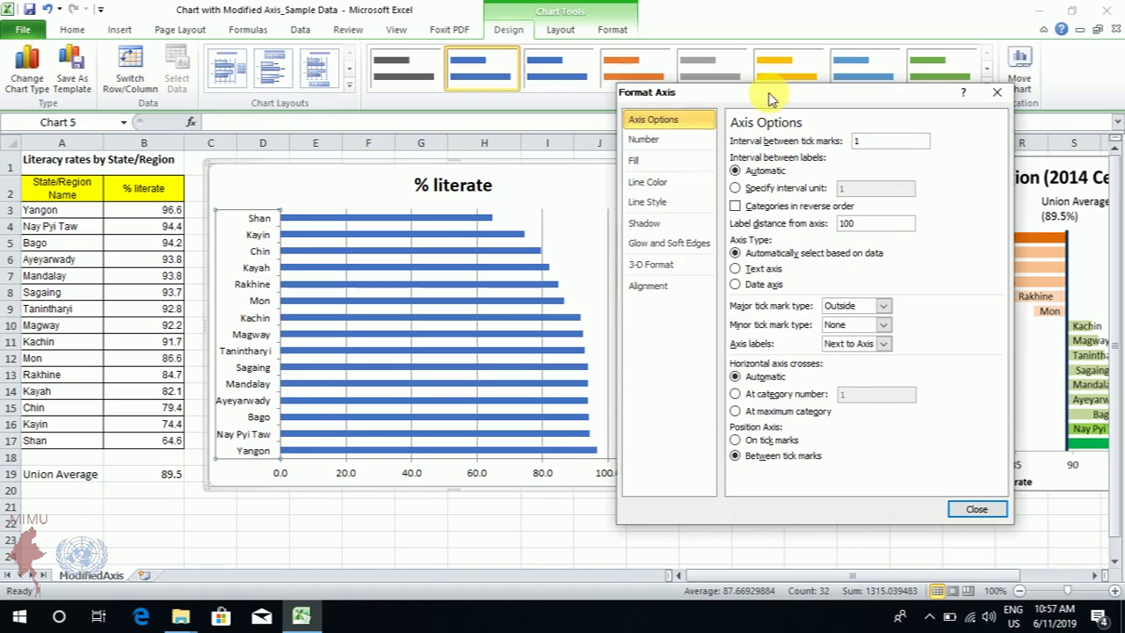
drag(751, 98, 598, 92)
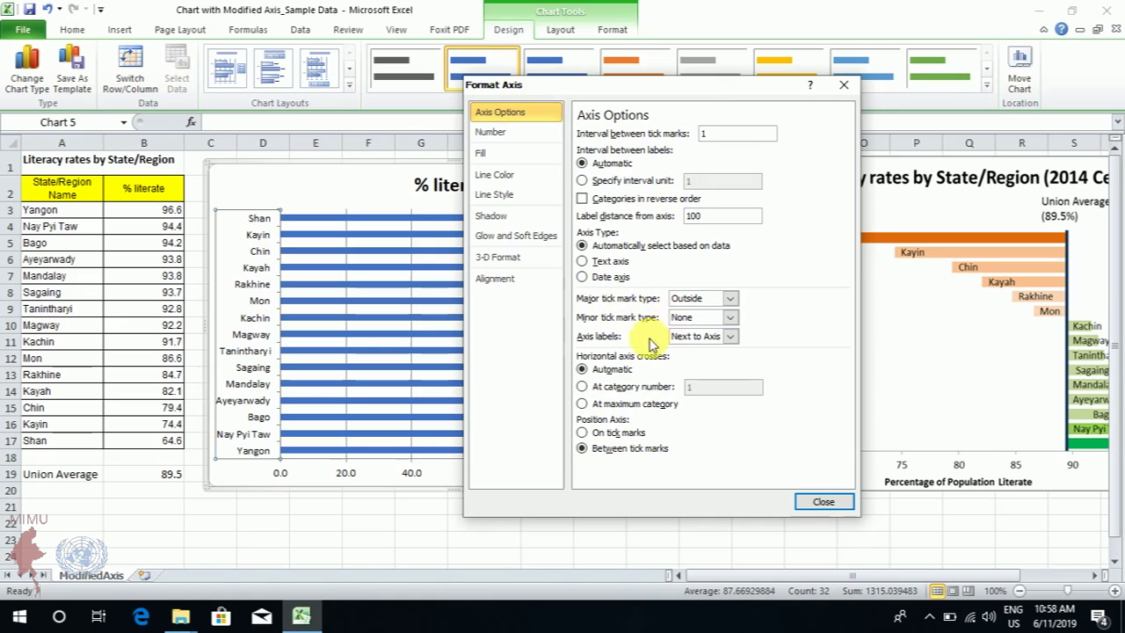
click(731, 300)
click(695, 313)
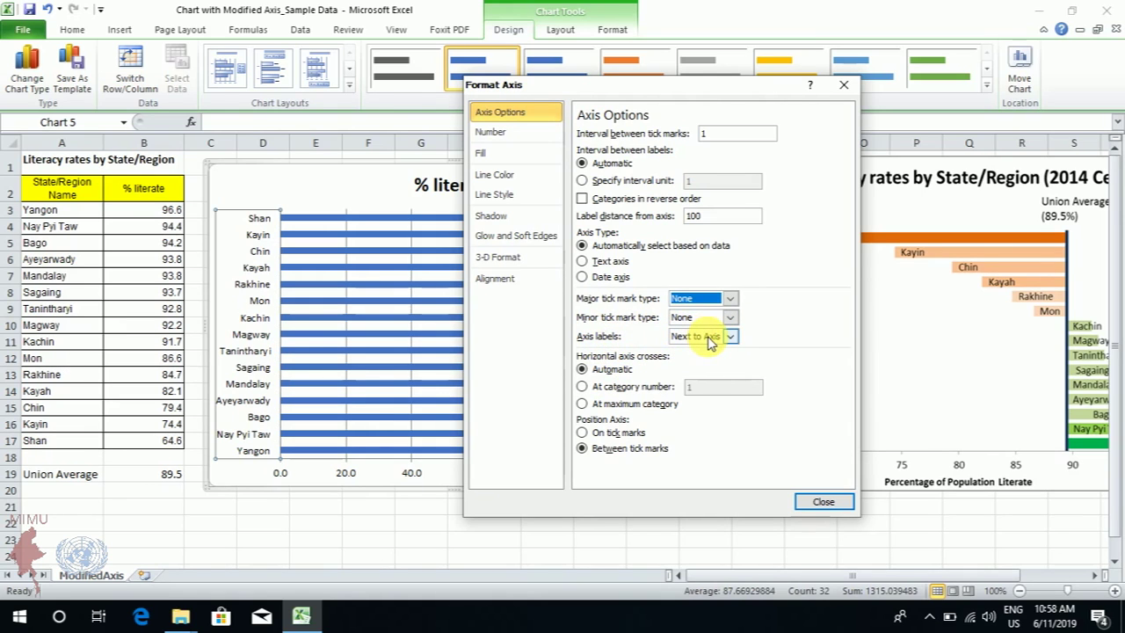
click(710, 341)
click(694, 398)
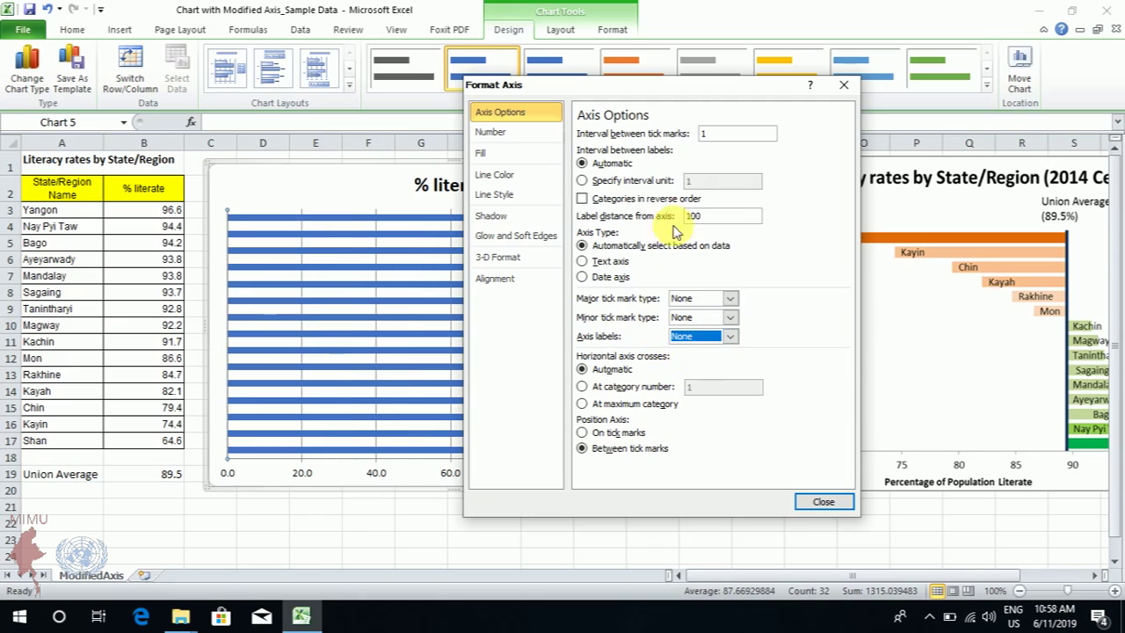
Make the vertical axis line solid black with a 3 pt width.
click(519, 174)
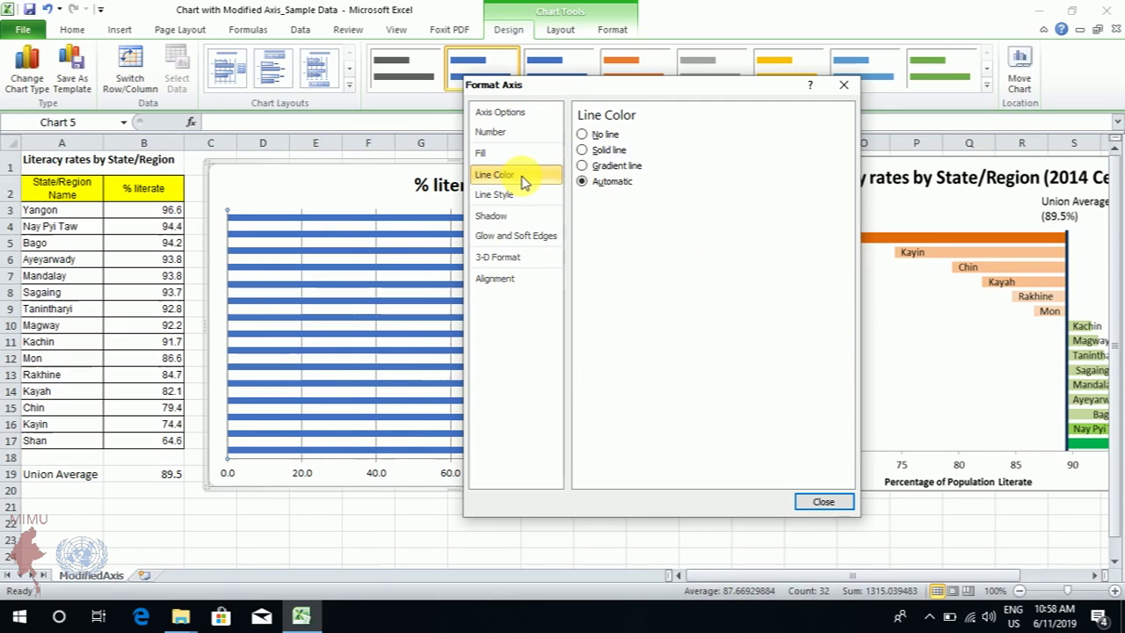
click(608, 151)
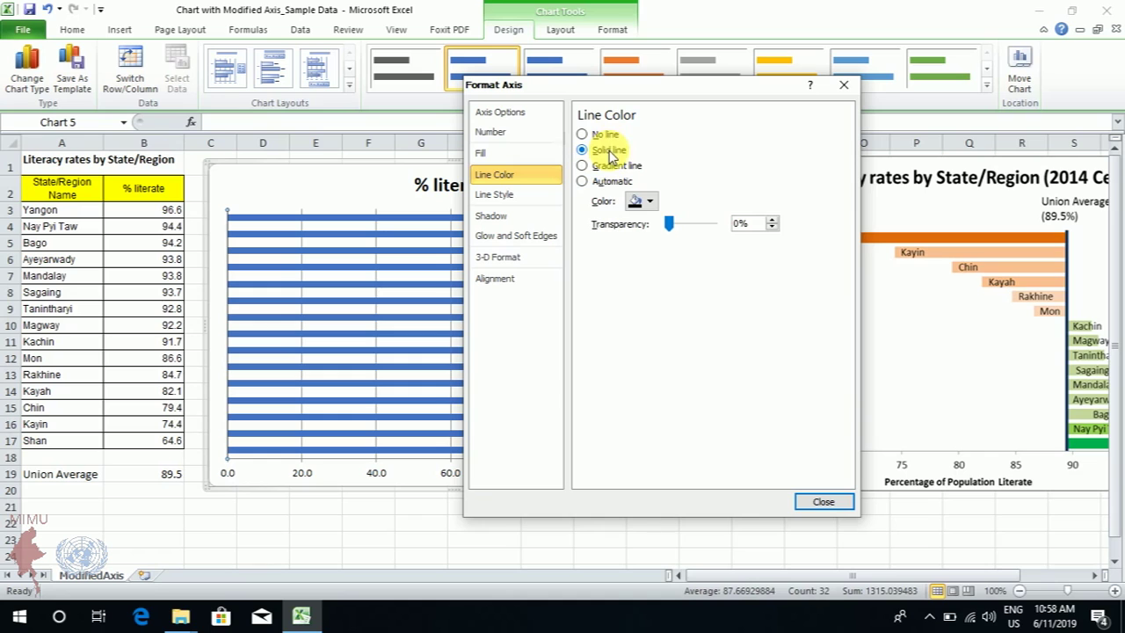
click(650, 201)
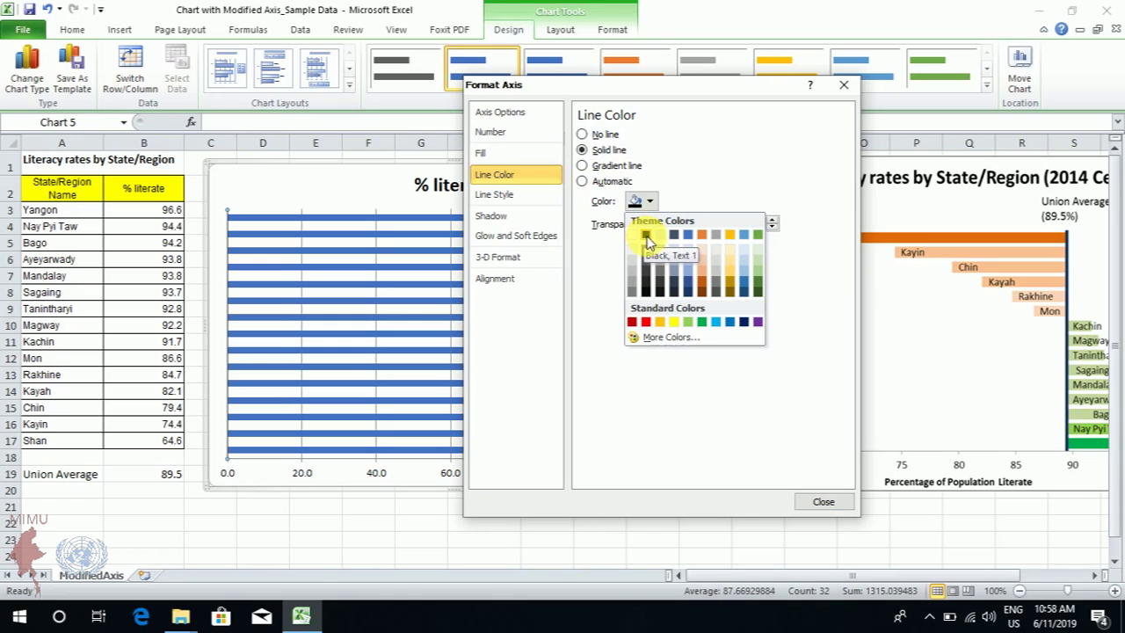
click(646, 237)
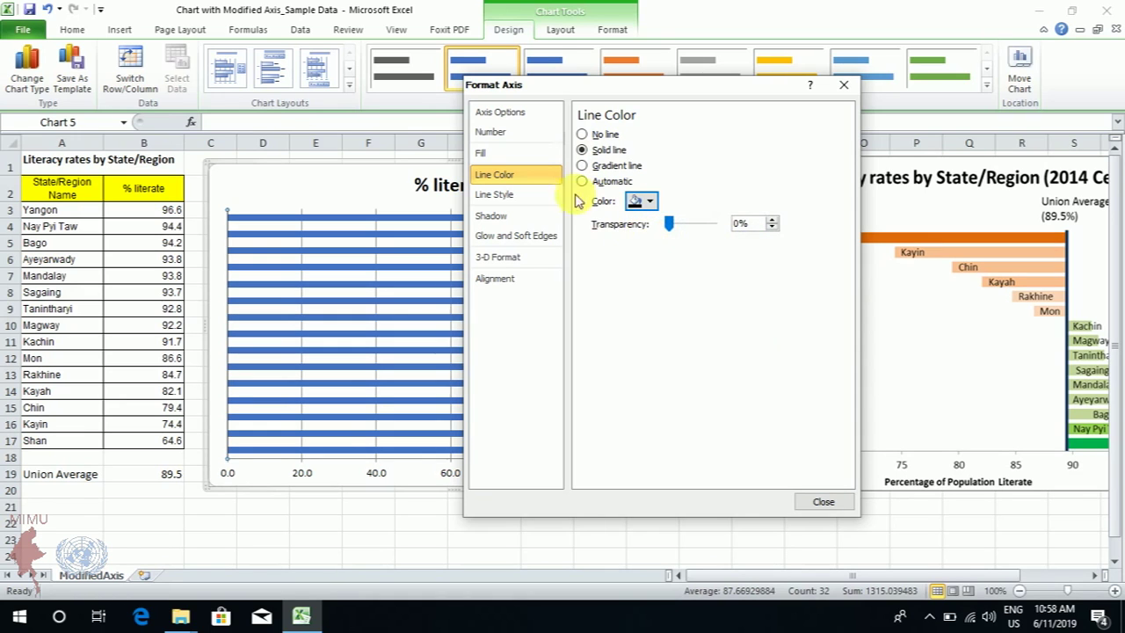
click(522, 196)
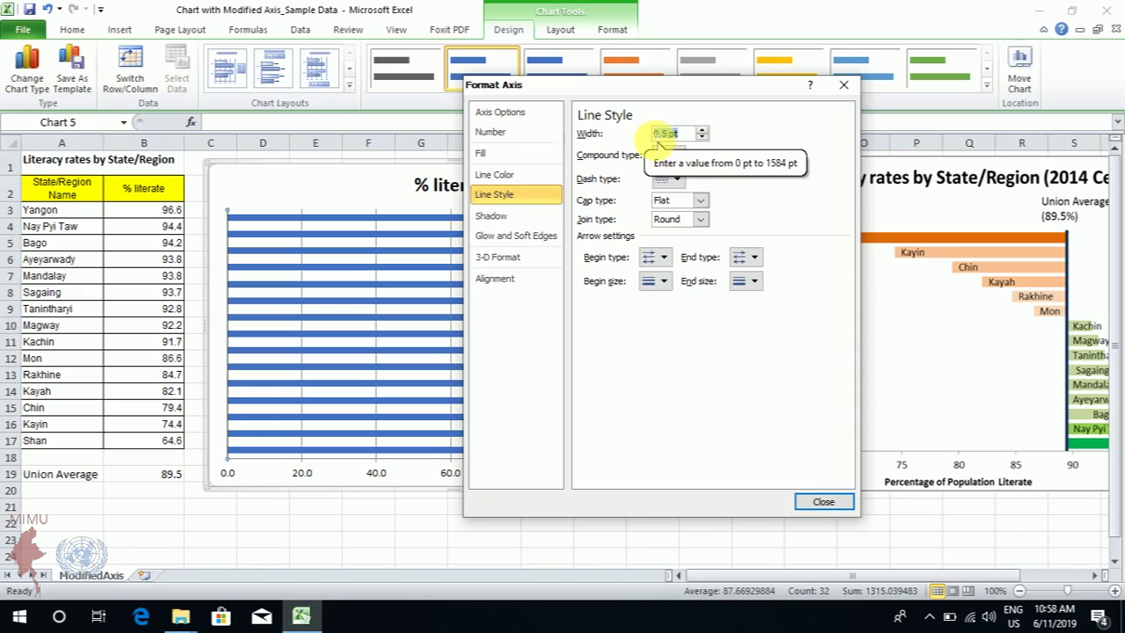
double_click(664, 133)
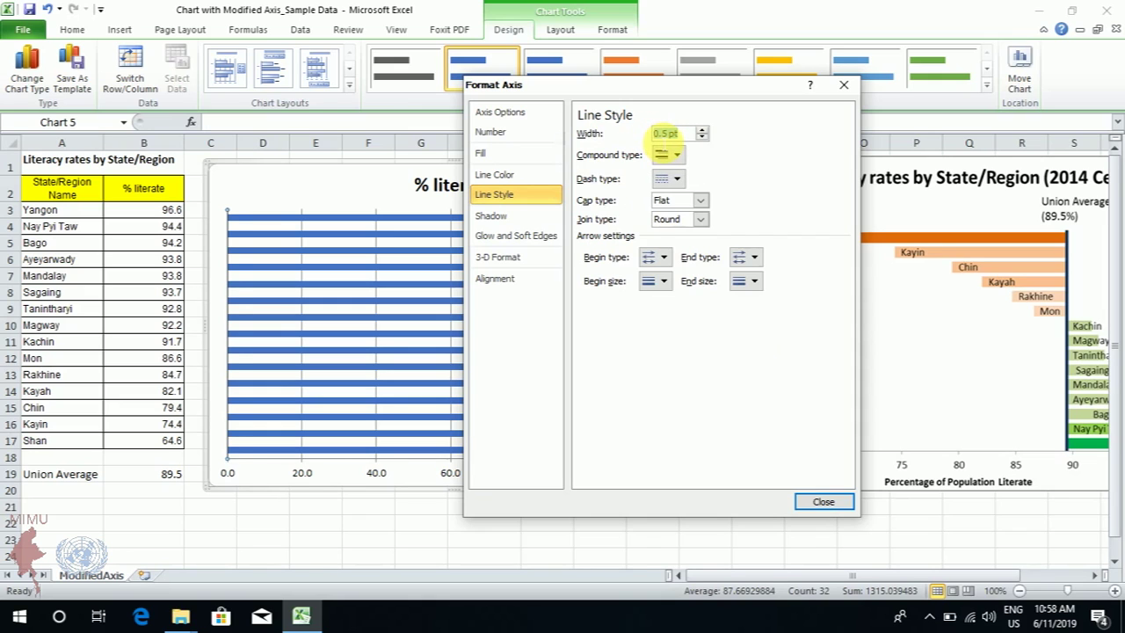
text(3)
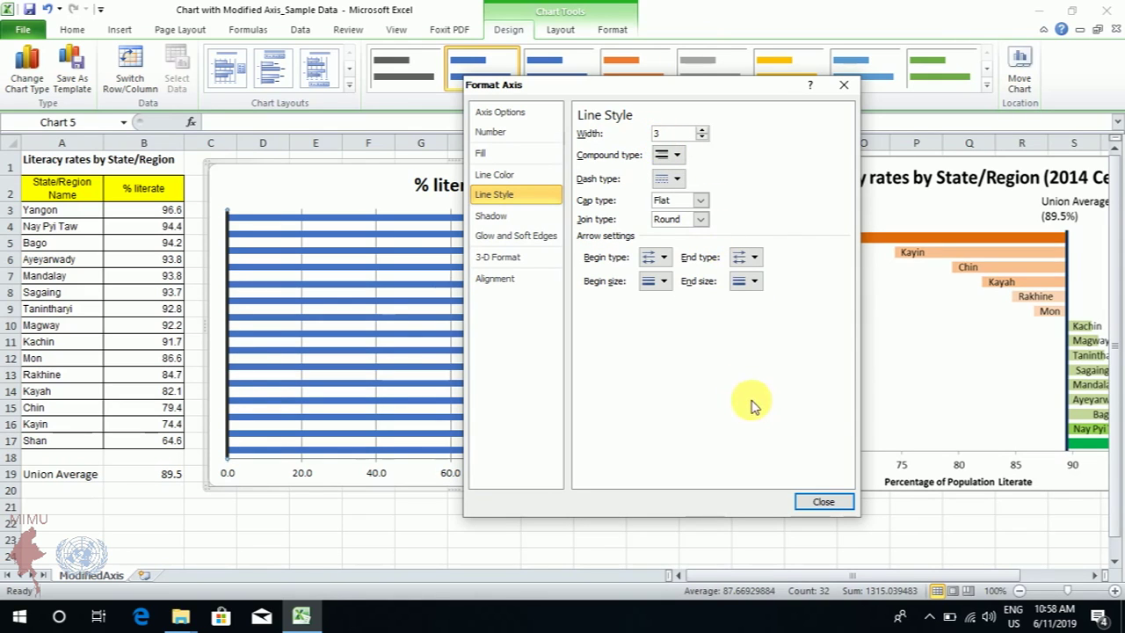
click(824, 502)
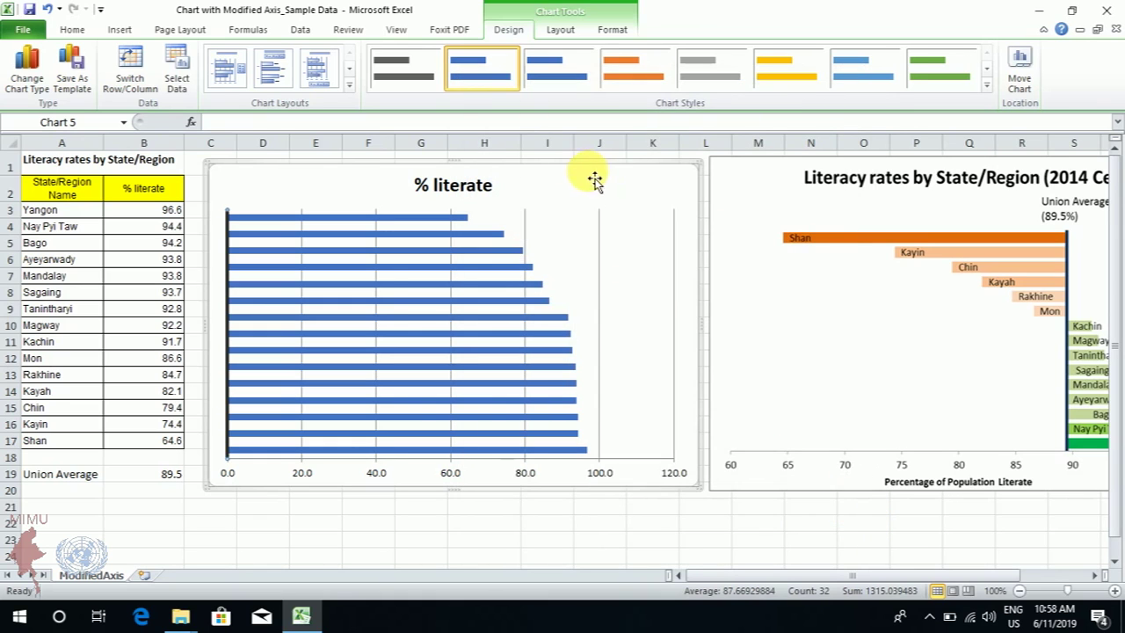
Nudge the % literate chart right between the table and reference chart, then select its horizontal axis.
drag(596, 171, 582, 169)
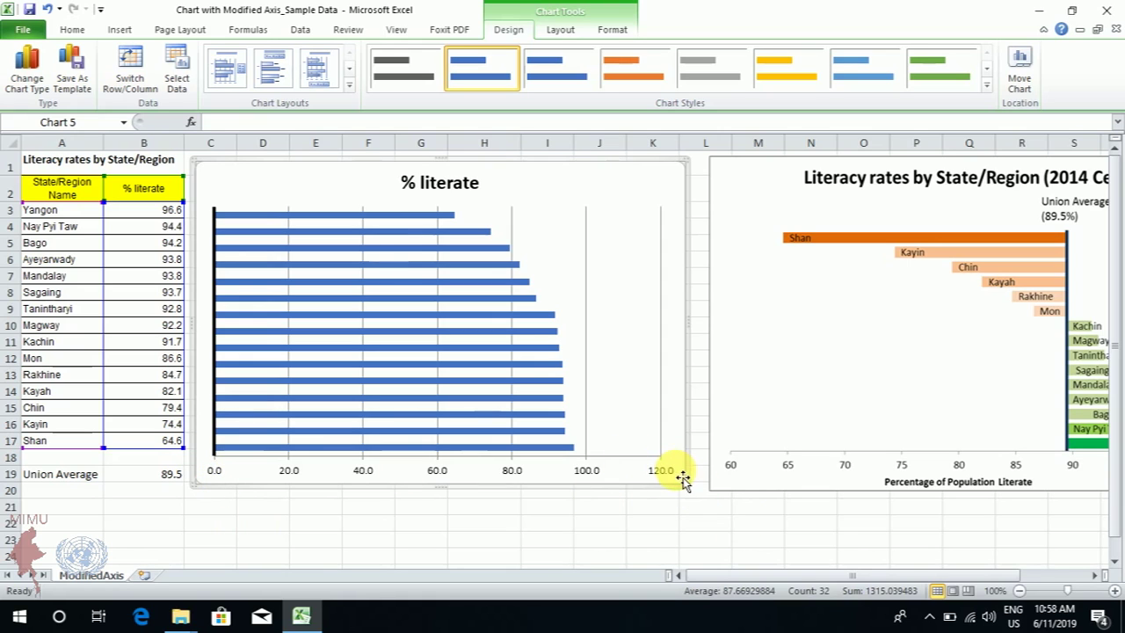
drag(553, 183, 587, 180)
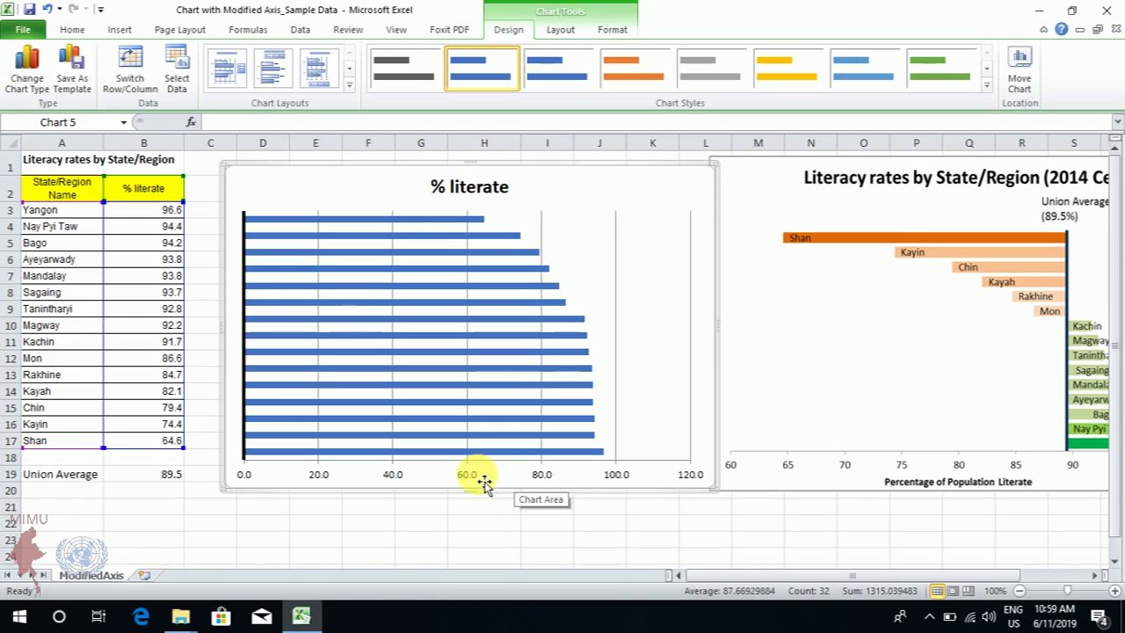
click(474, 474)
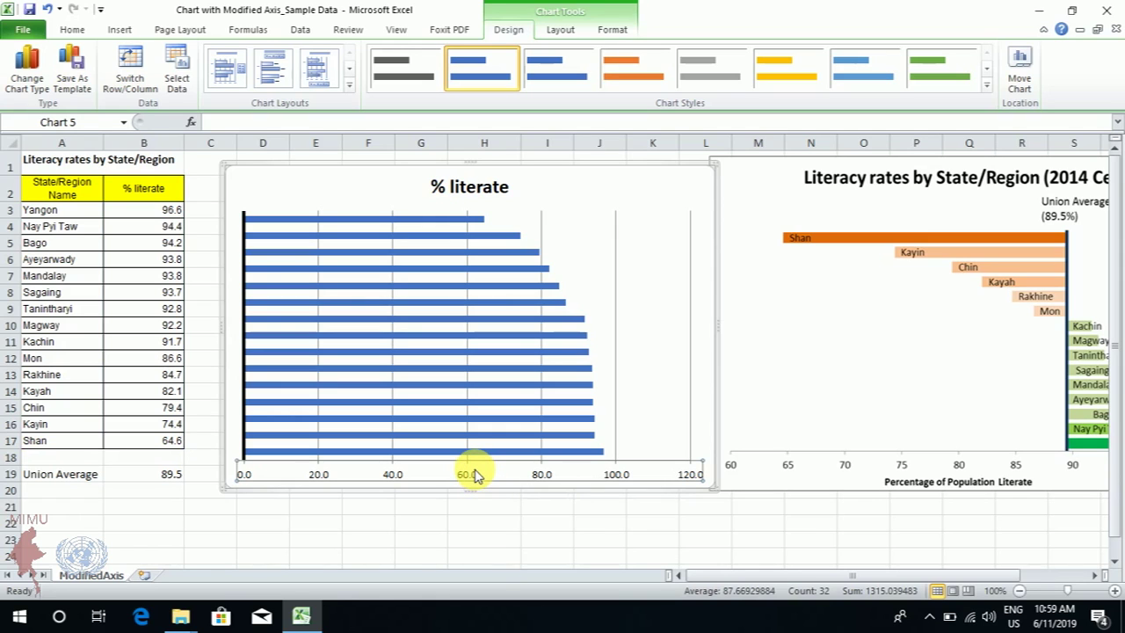
Fix the horizontal value axis minimum at 60 and maximum at 100.
right_click(474, 475)
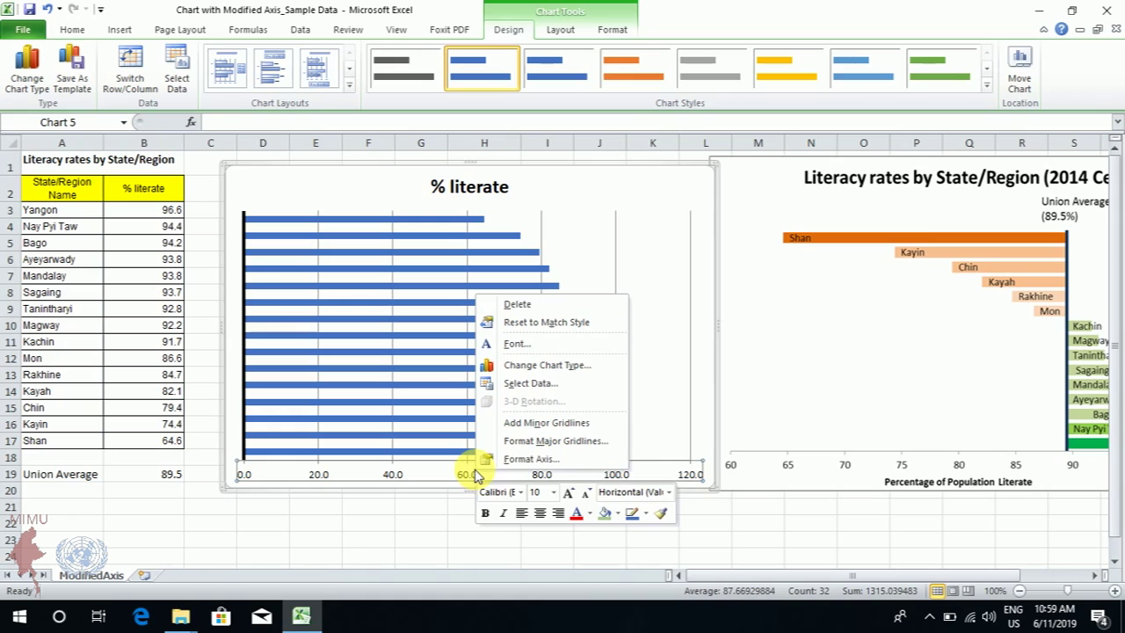
click(530, 461)
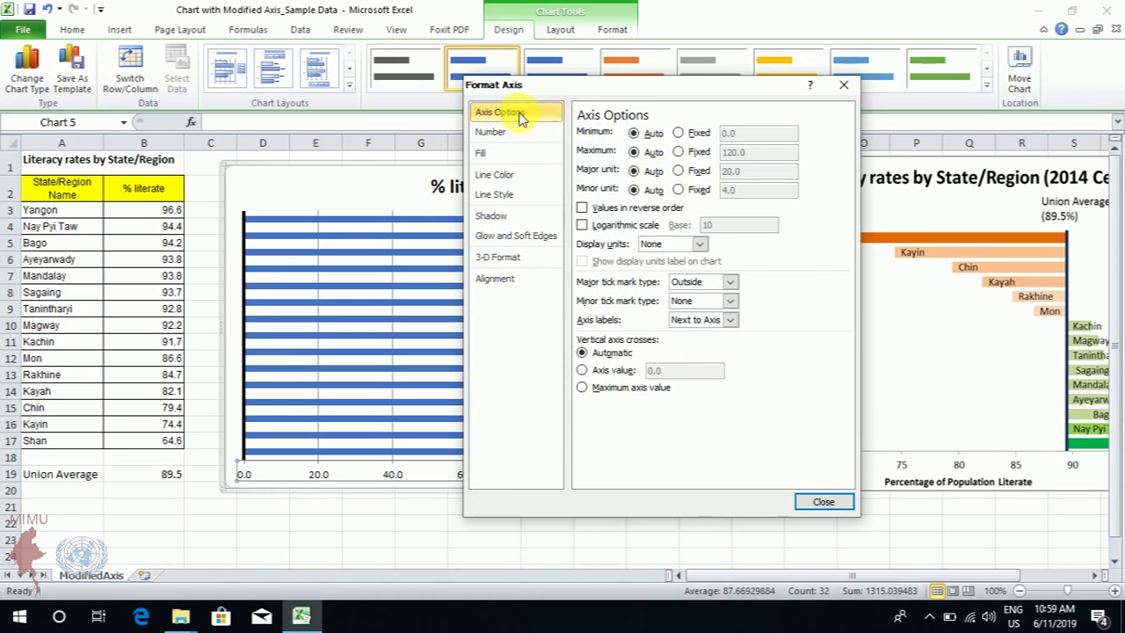
drag(684, 83, 650, 65)
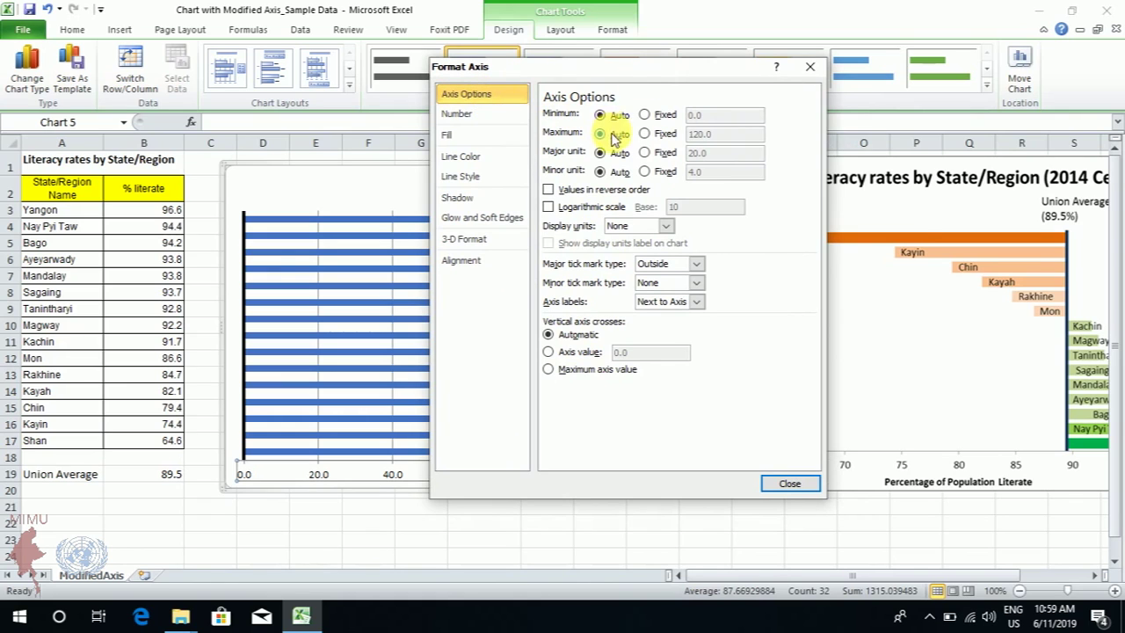
click(645, 114)
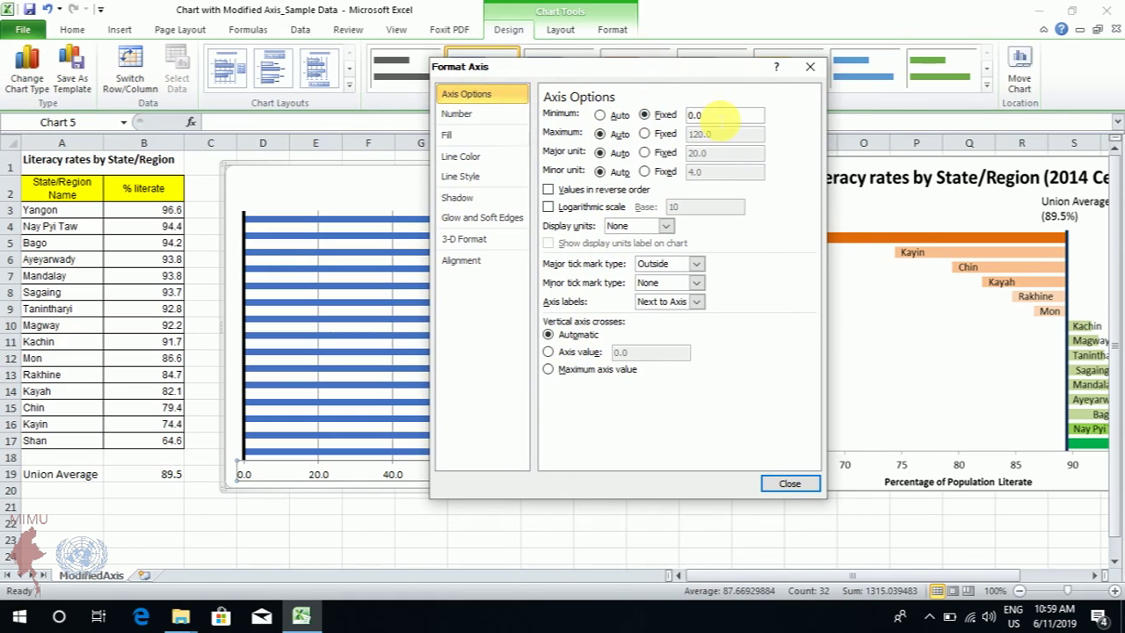
drag(722, 115, 659, 115)
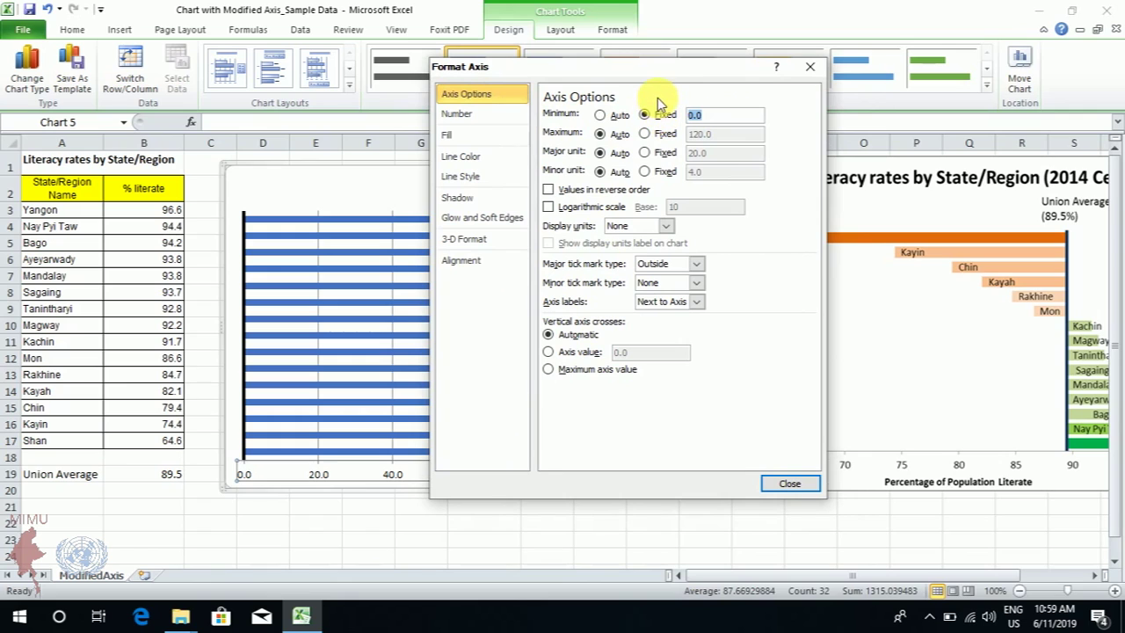
text(60)
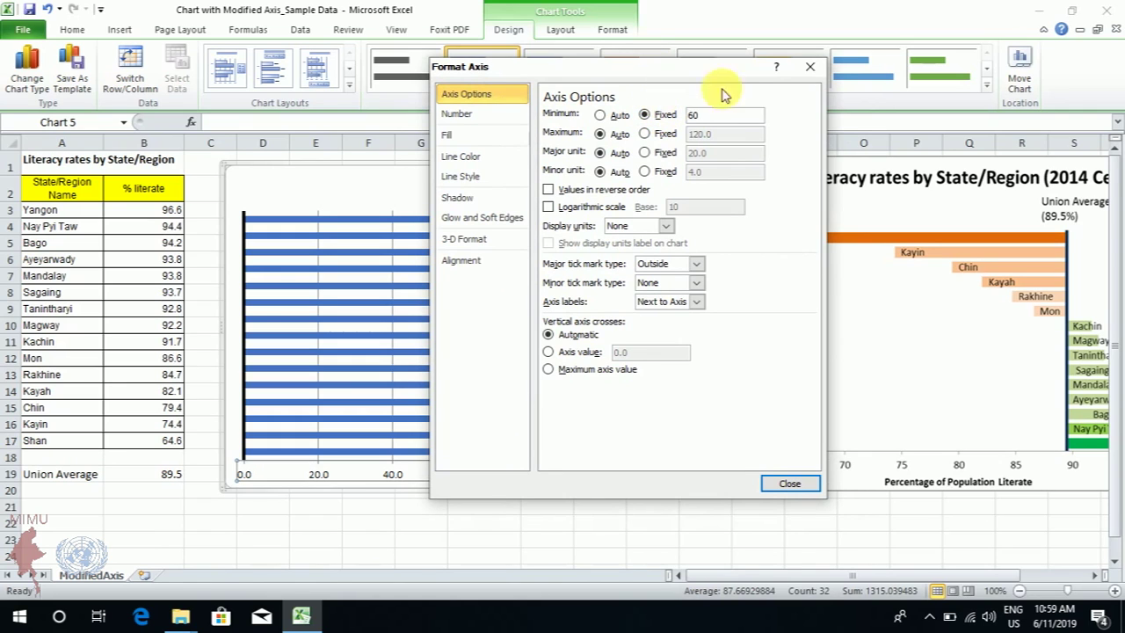
click(645, 133)
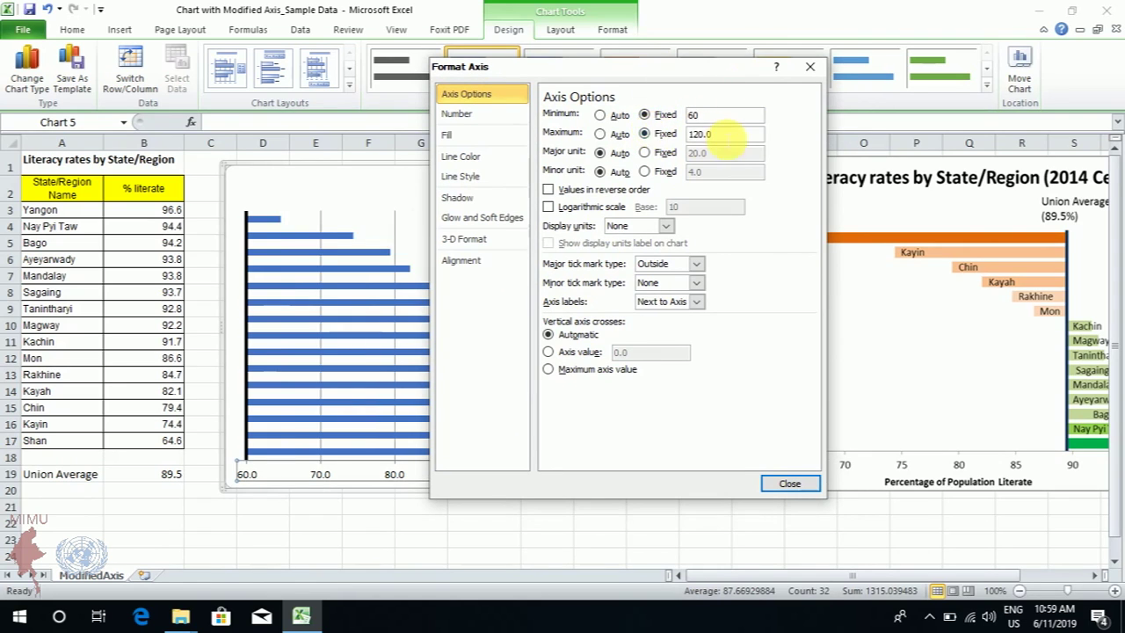
text(10)
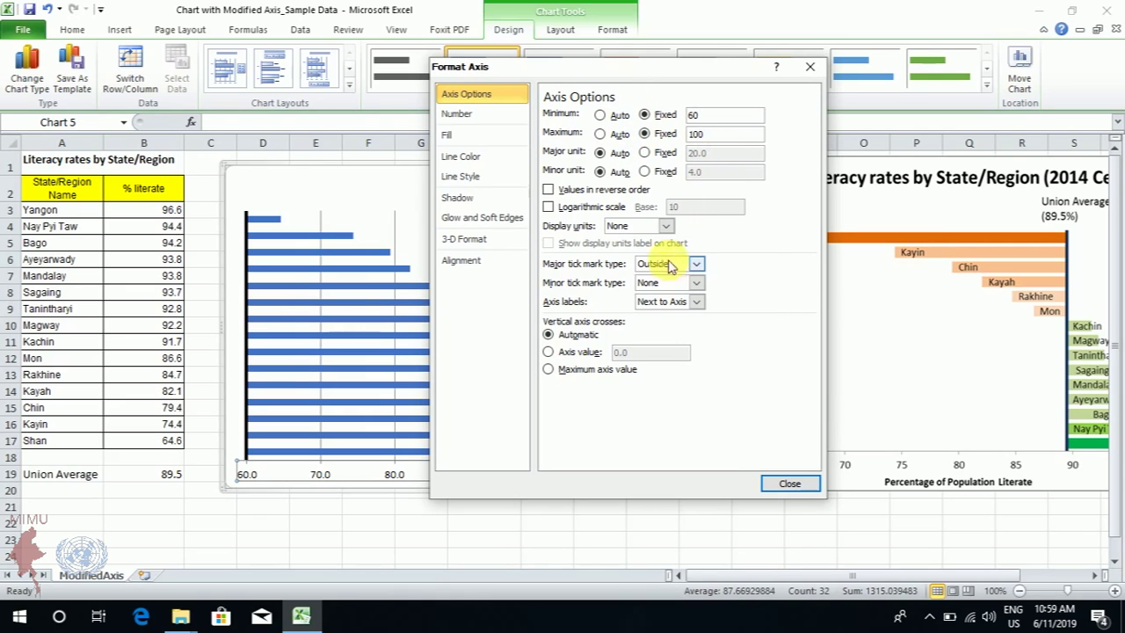
Make the vertical axis cross the value axis at 89.5.
click(587, 353)
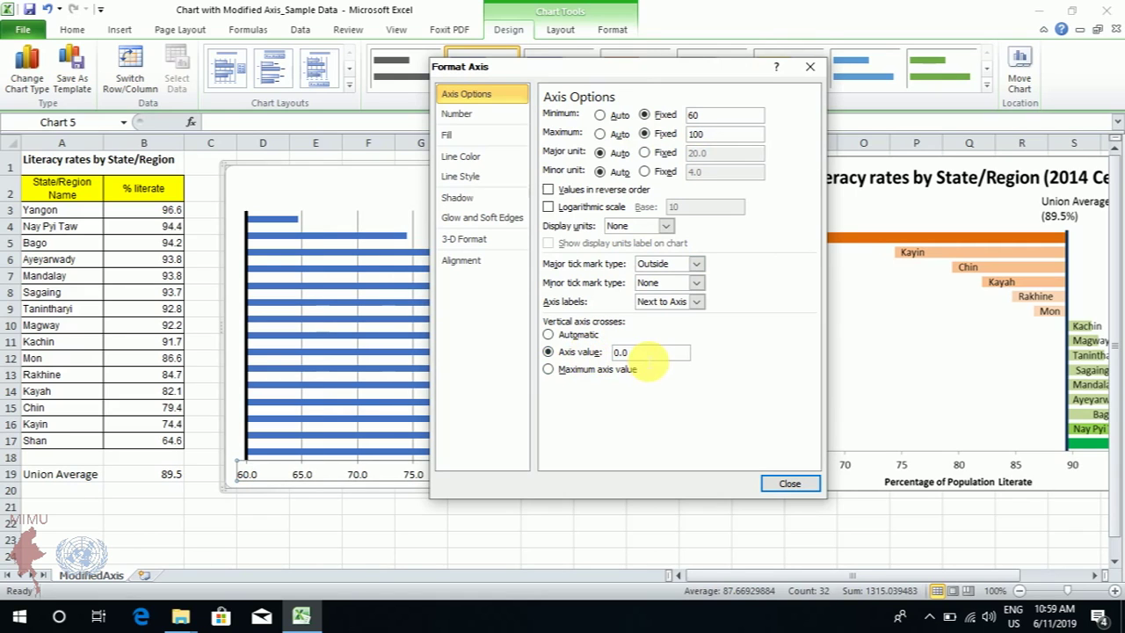
drag(640, 357, 583, 352)
text(89.5)
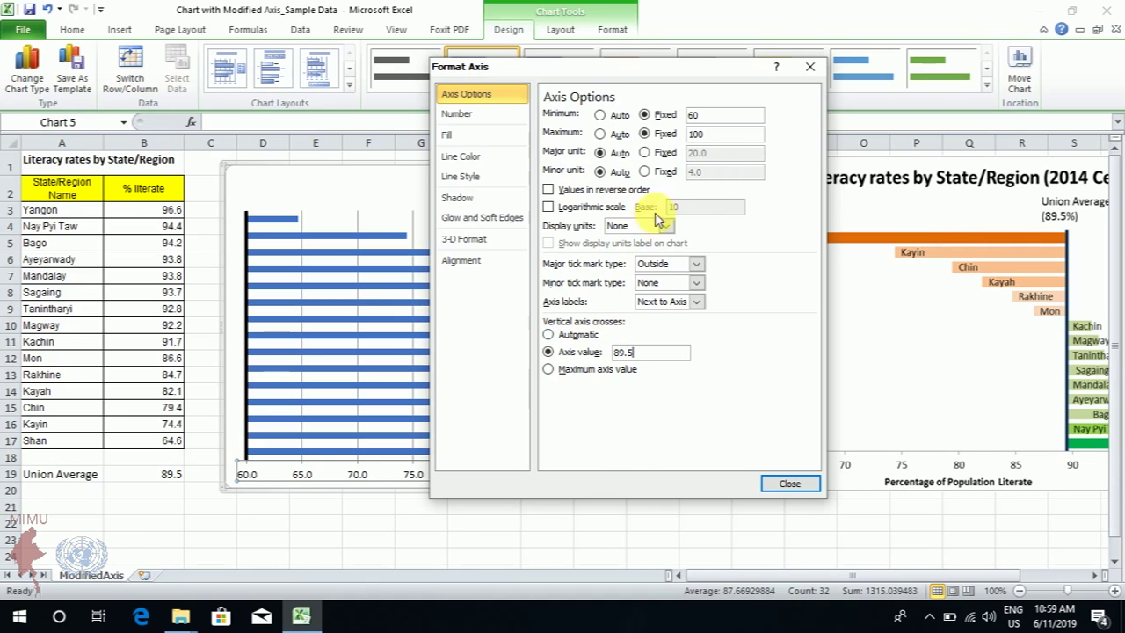
drag(625, 68, 830, 72)
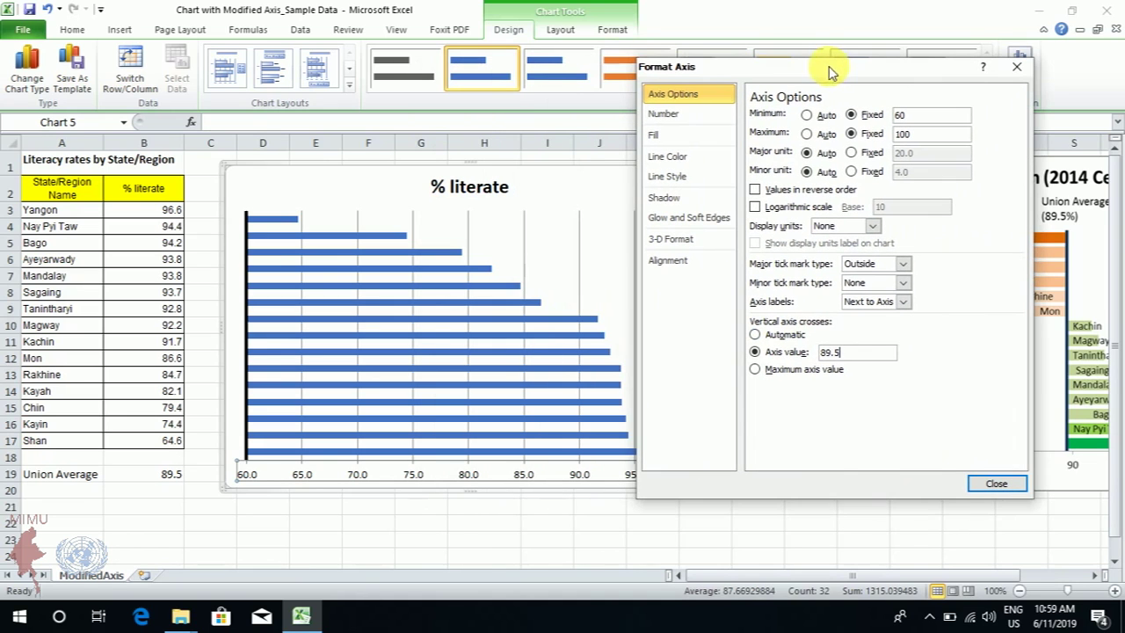
Set the value axis number format to 0 decimal places.
click(678, 118)
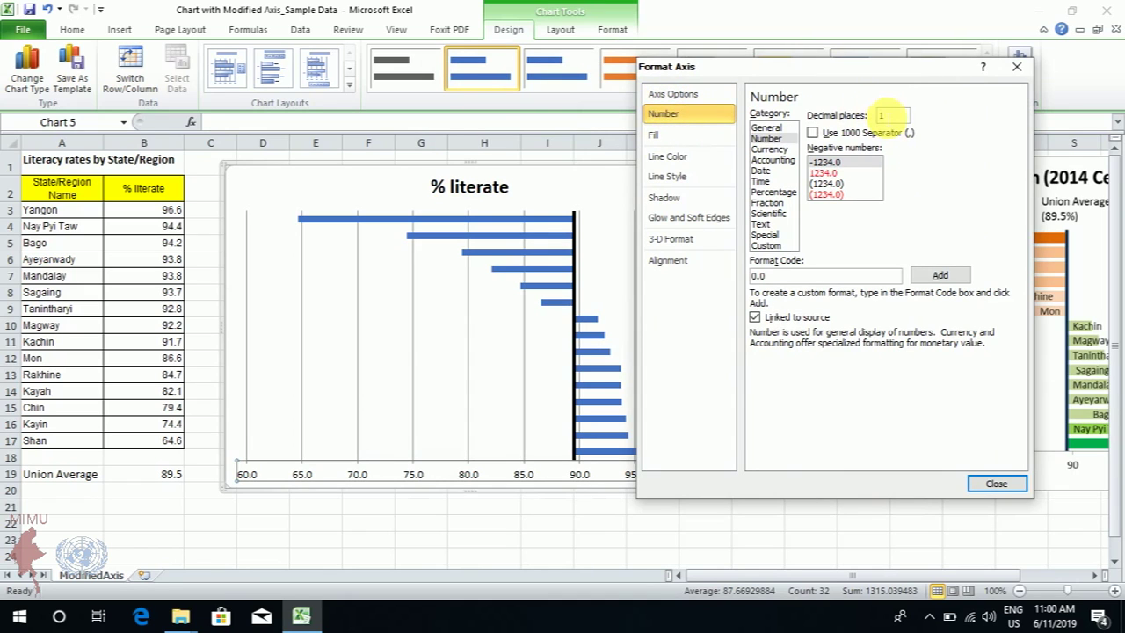
drag(894, 115, 854, 115)
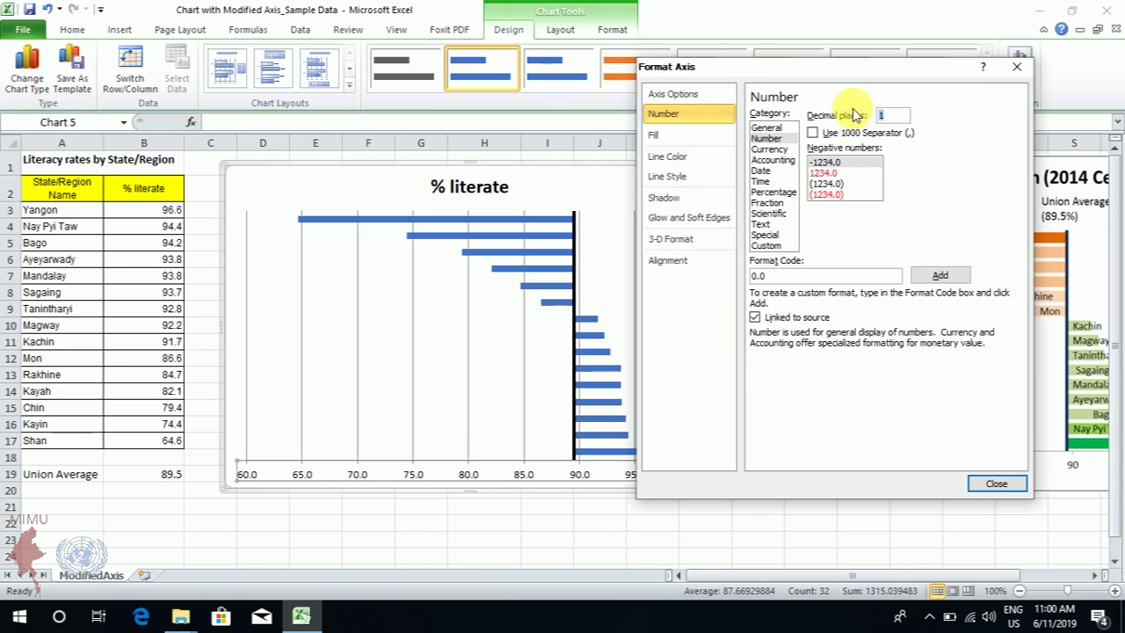
text(0)
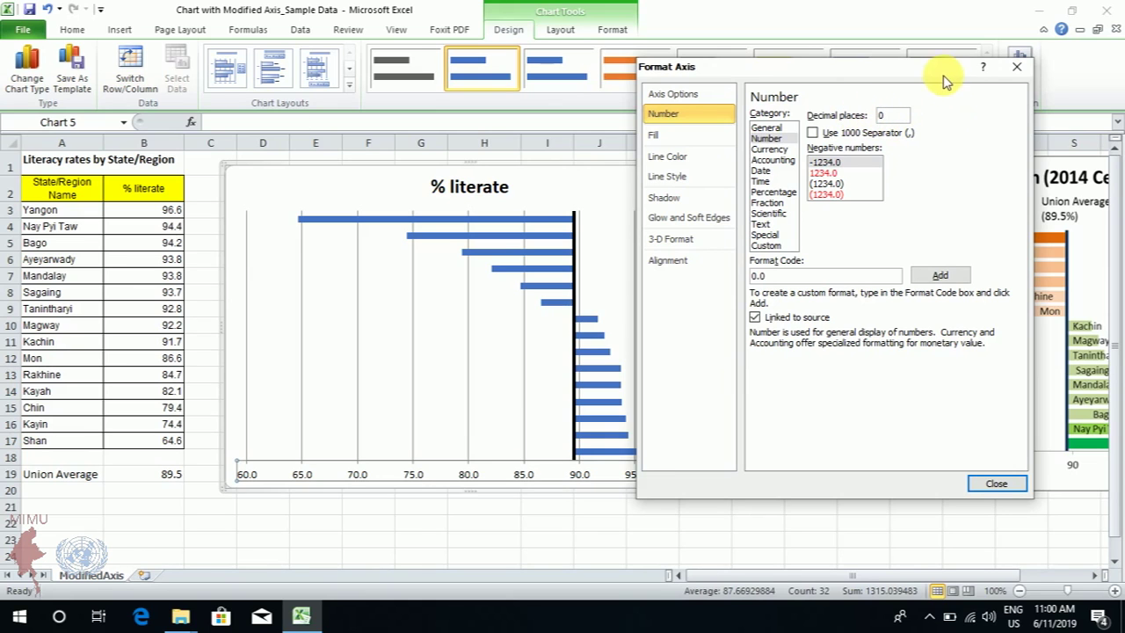
drag(943, 76, 927, 65)
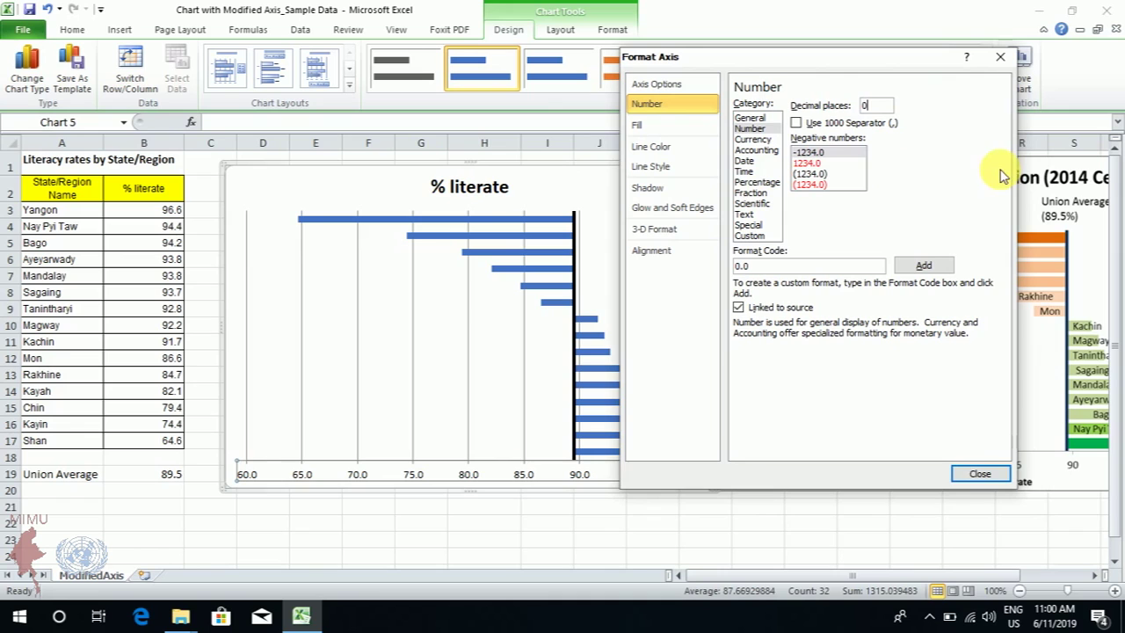
click(980, 475)
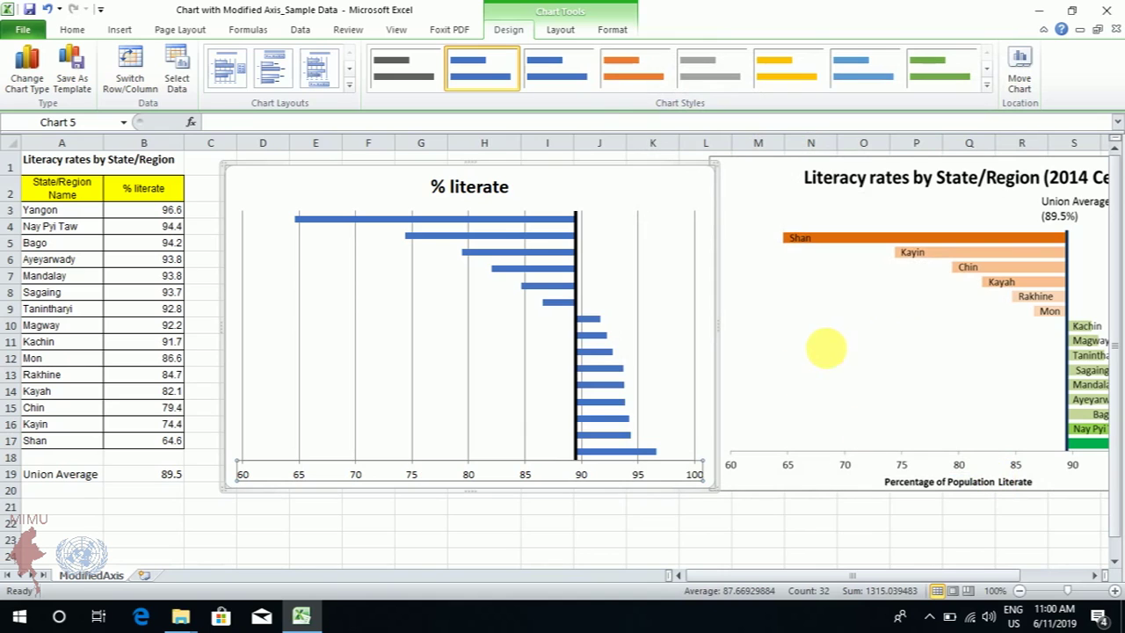
Move the % literate chart slightly left and select its bar series.
drag(653, 167, 630, 170)
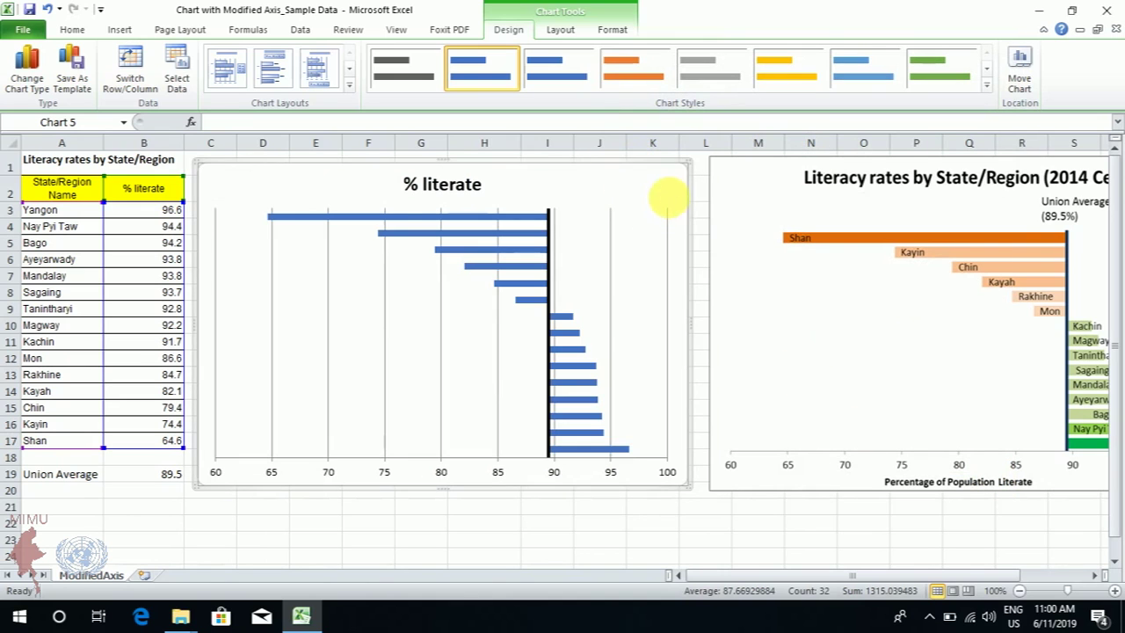
click(498, 218)
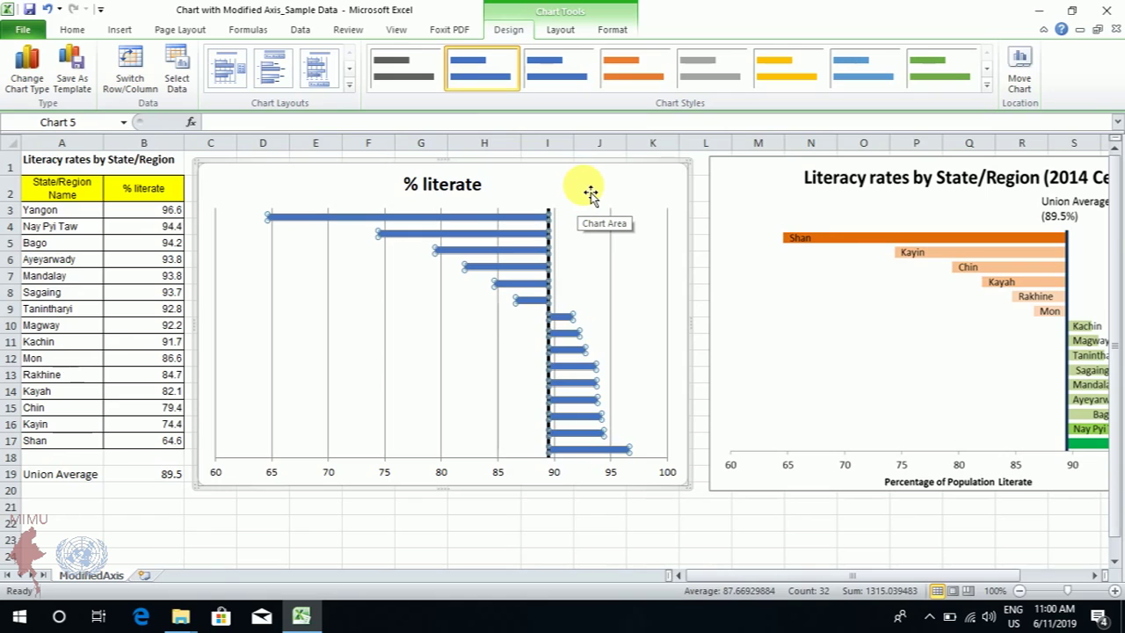
click(591, 191)
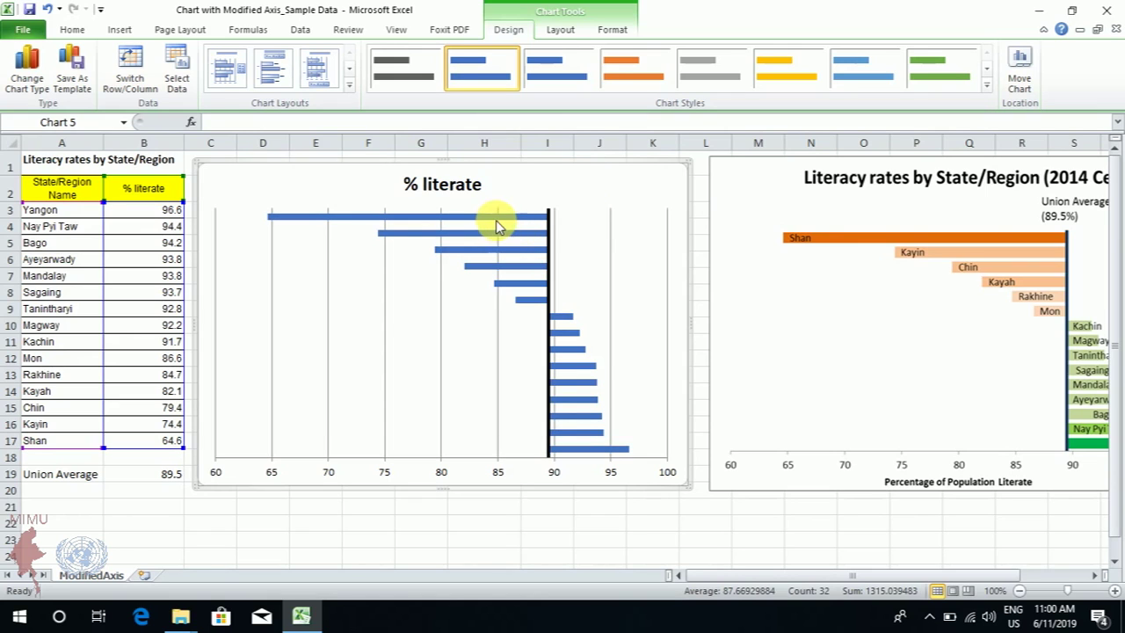
mouse_move(498, 217)
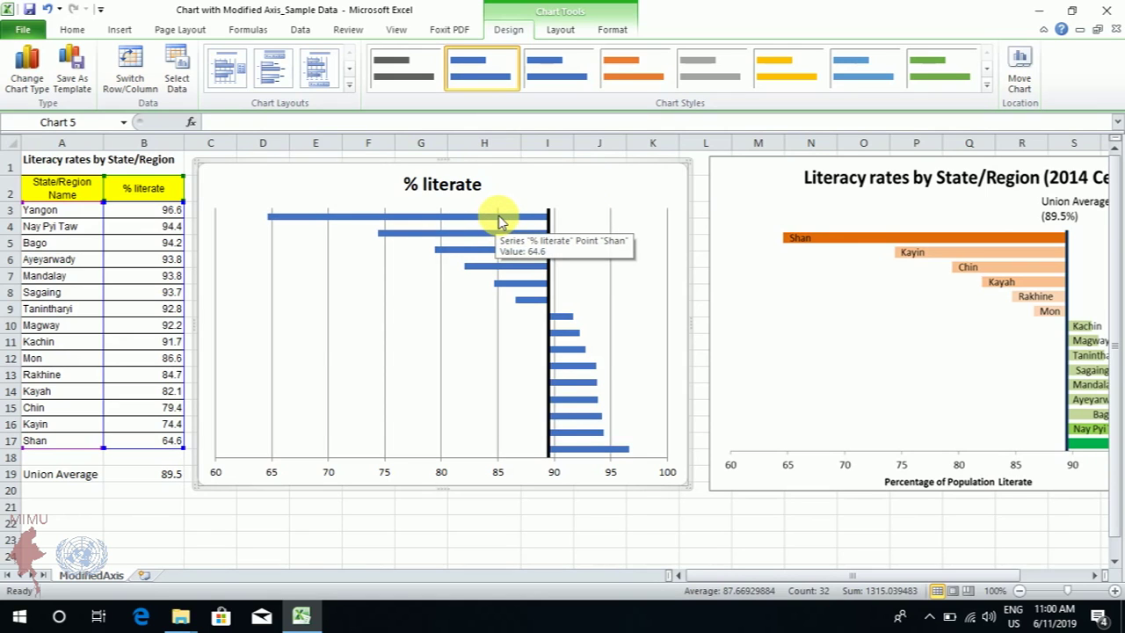
click(498, 218)
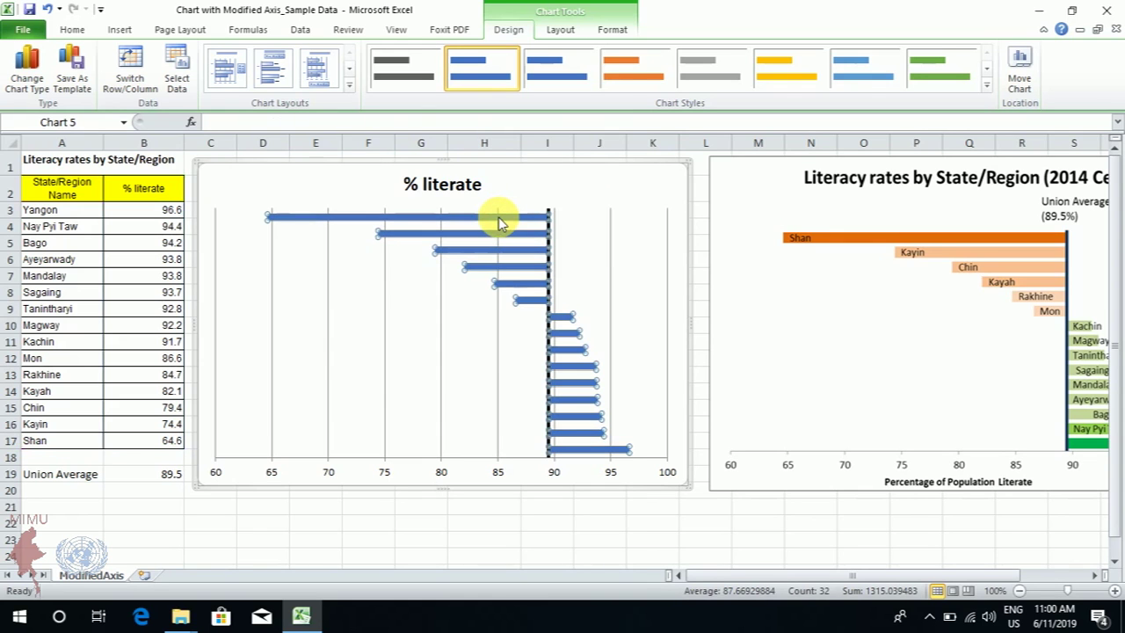
Set the % literate bar series gap width to 33% for thicker bars.
right_click(498, 220)
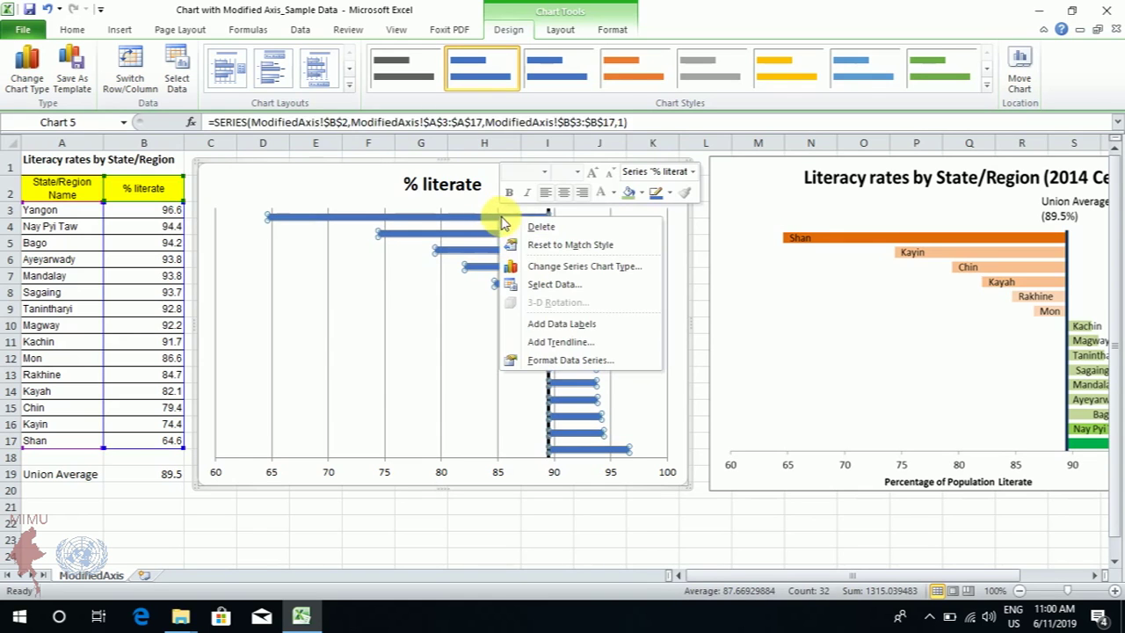
click(560, 362)
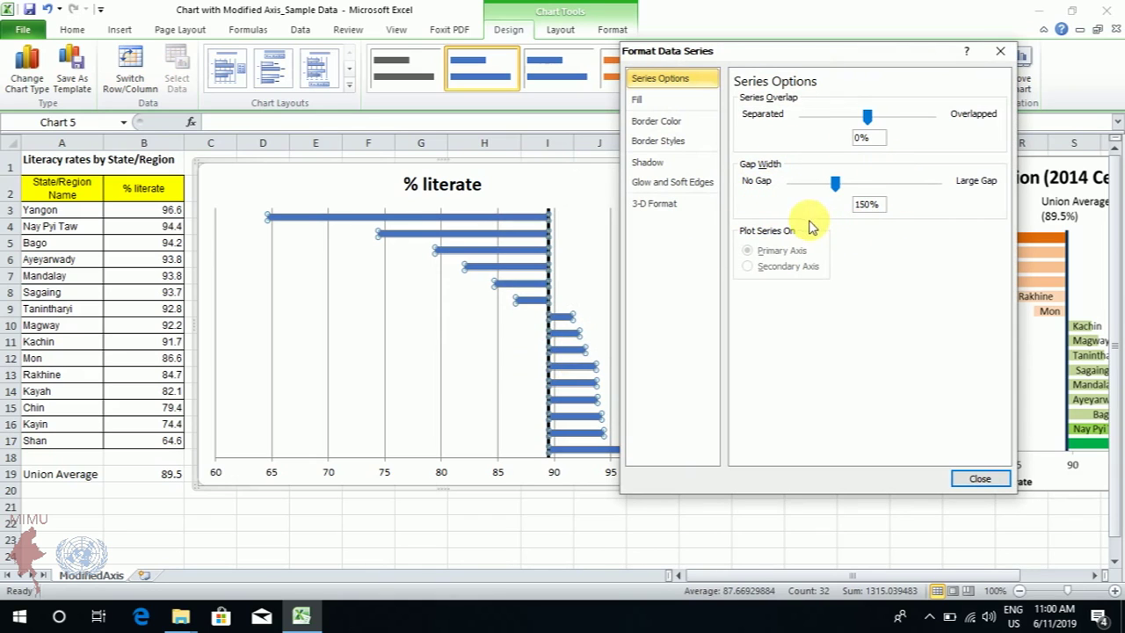
drag(835, 187, 828, 187)
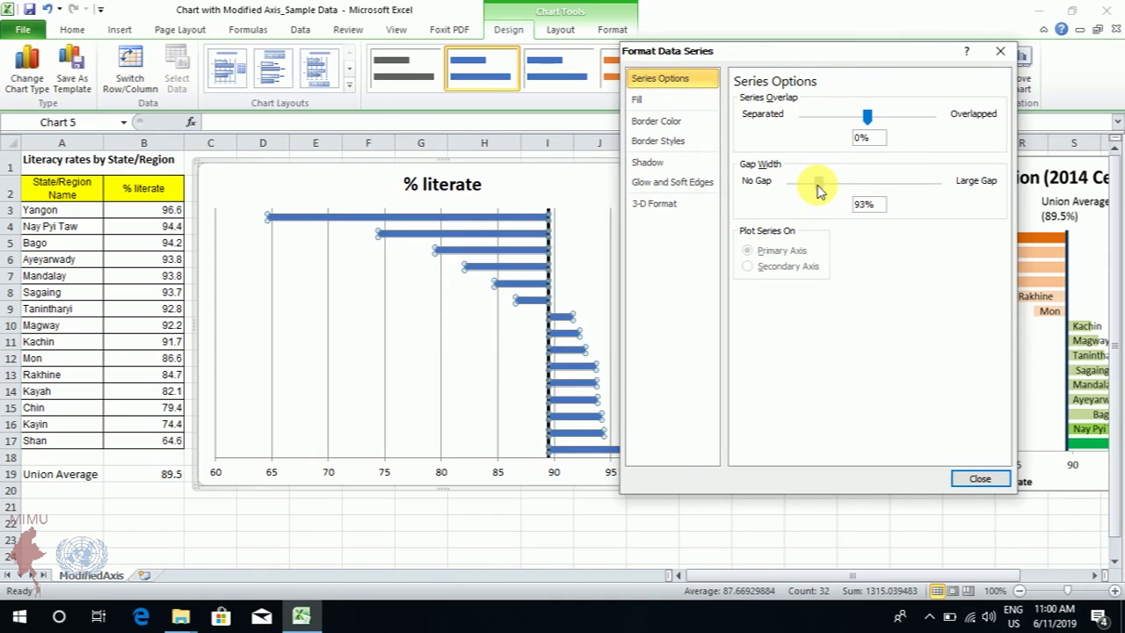
drag(813, 193, 806, 200)
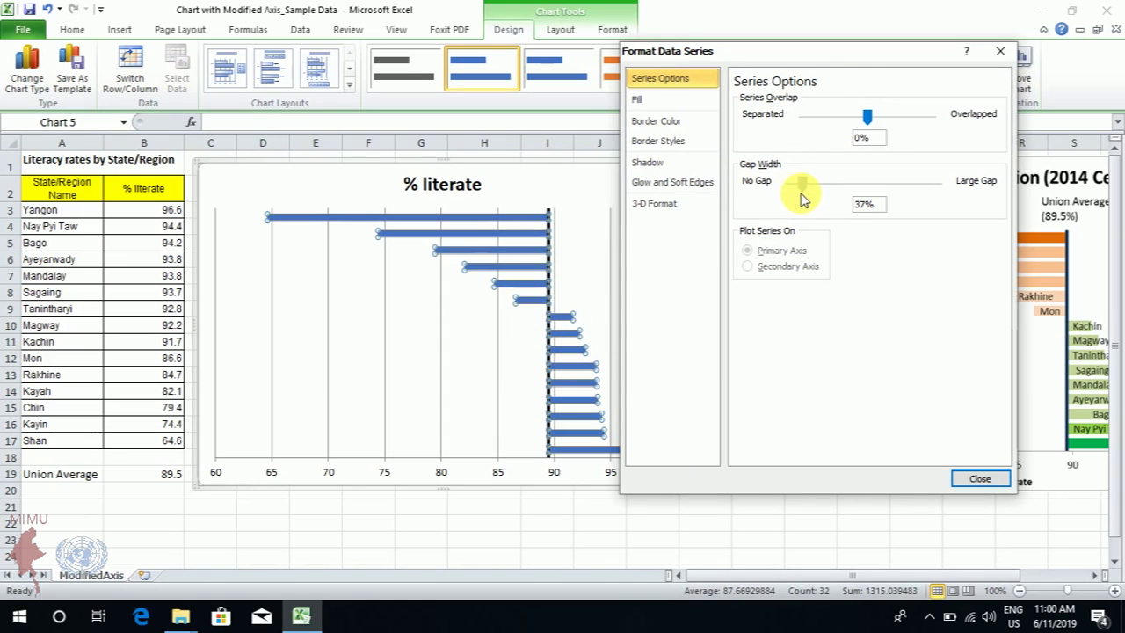
drag(801, 202, 801, 202)
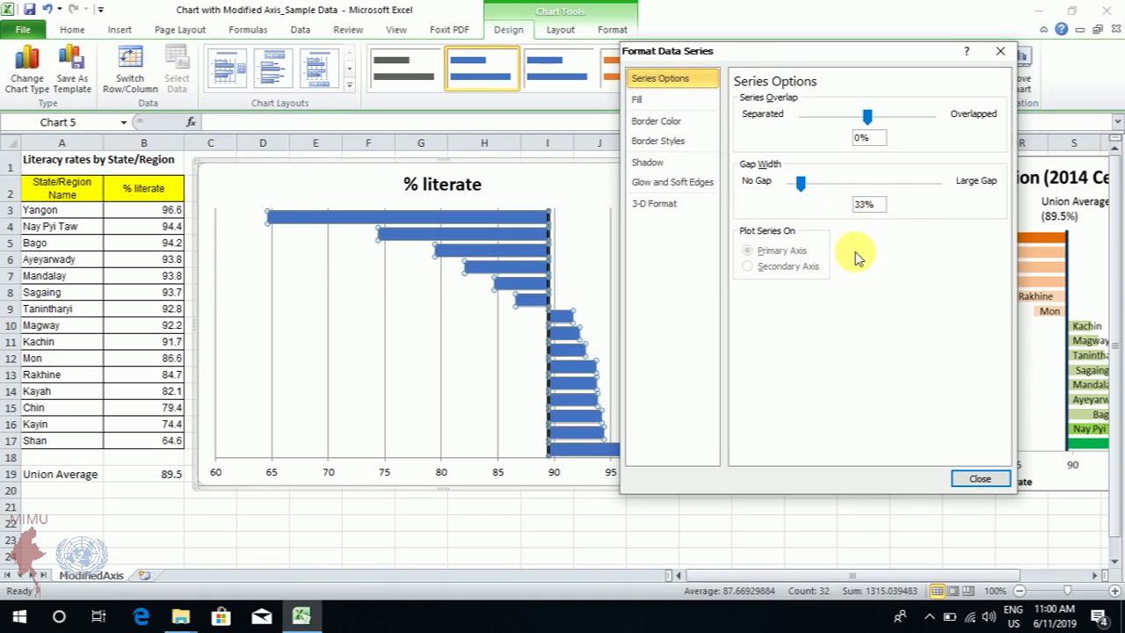
click(978, 480)
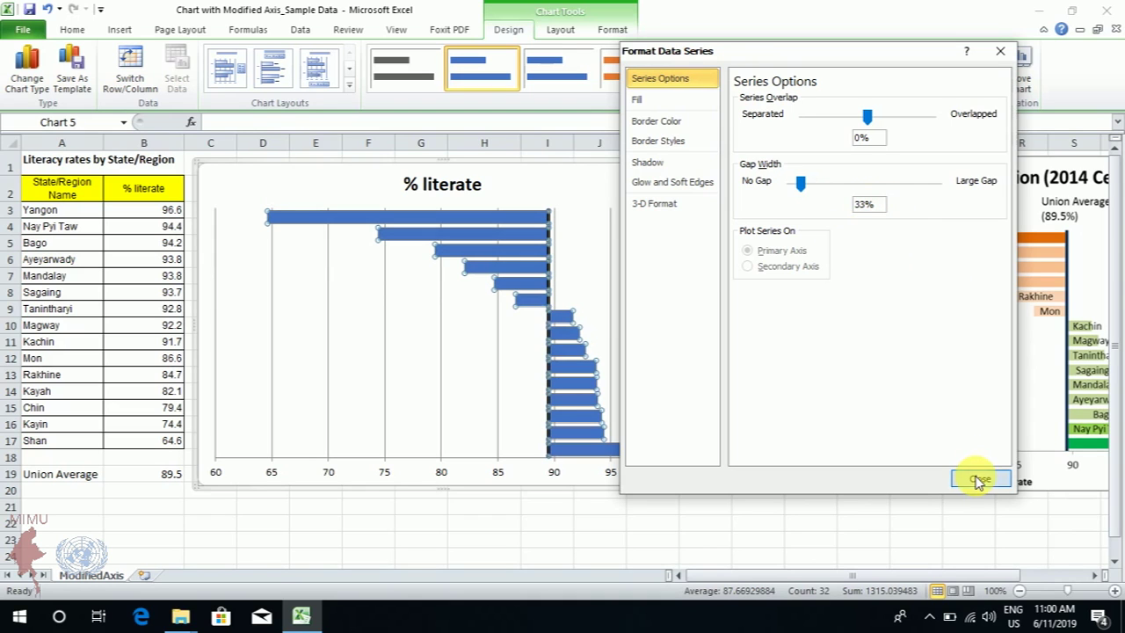
click(669, 195)
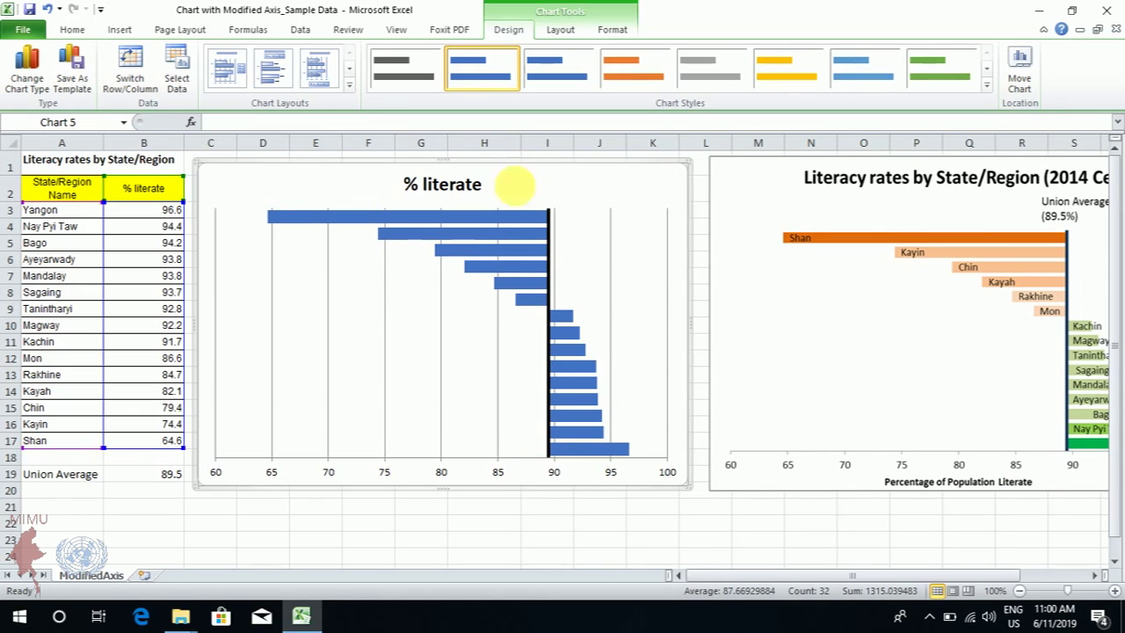
Fill the Shan bar red and the Yangon bar green.
click(386, 218)
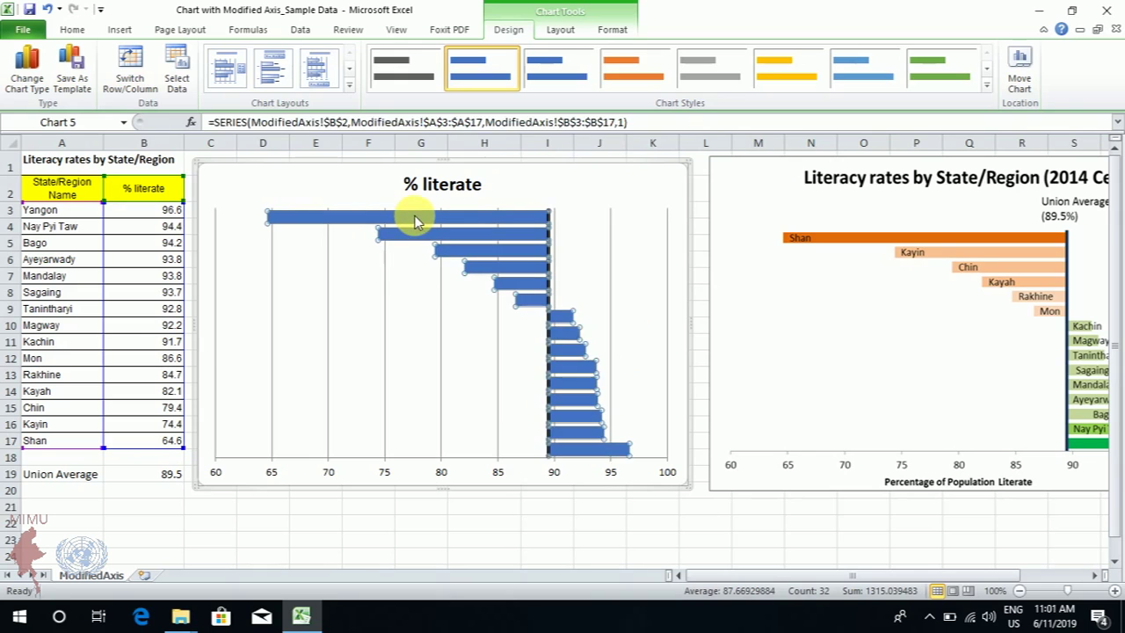
click(425, 218)
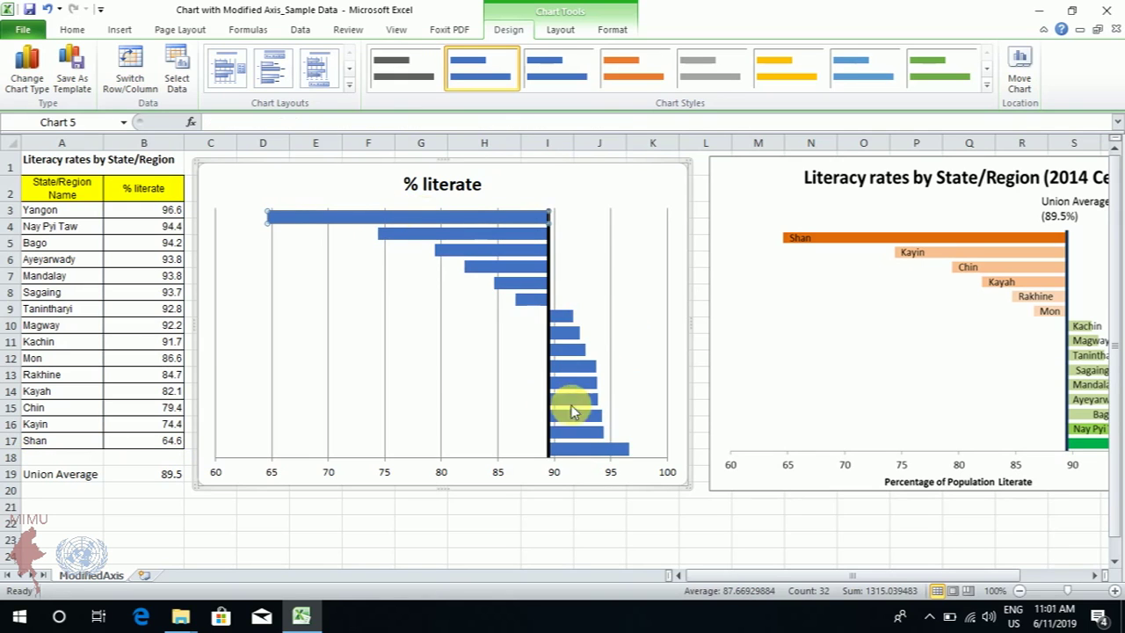
click(584, 449)
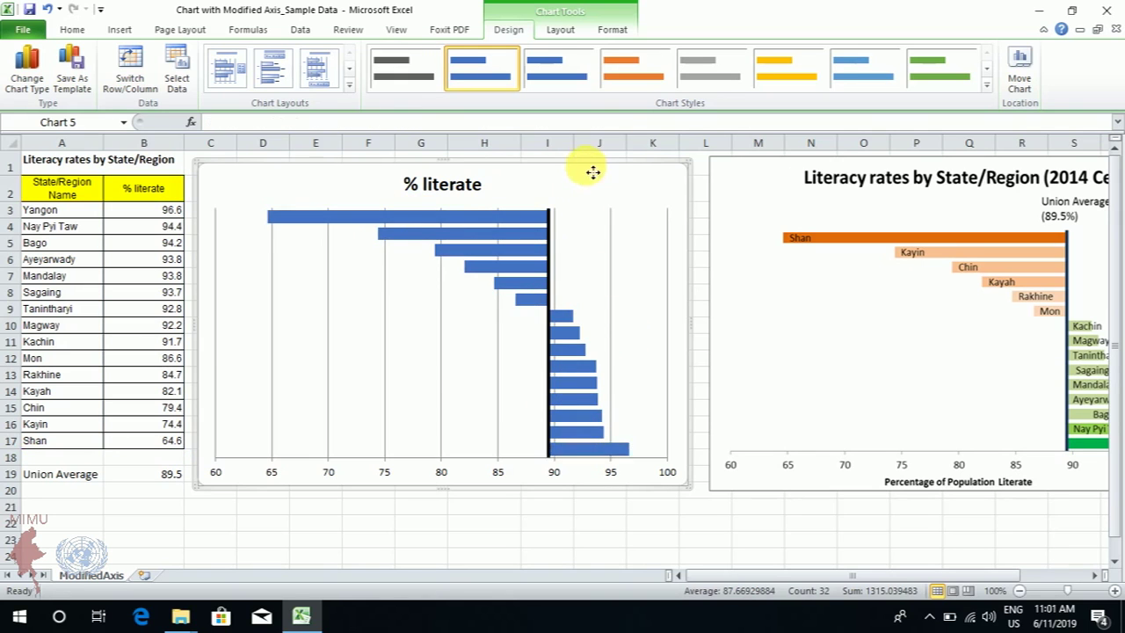
drag(594, 172, 589, 177)
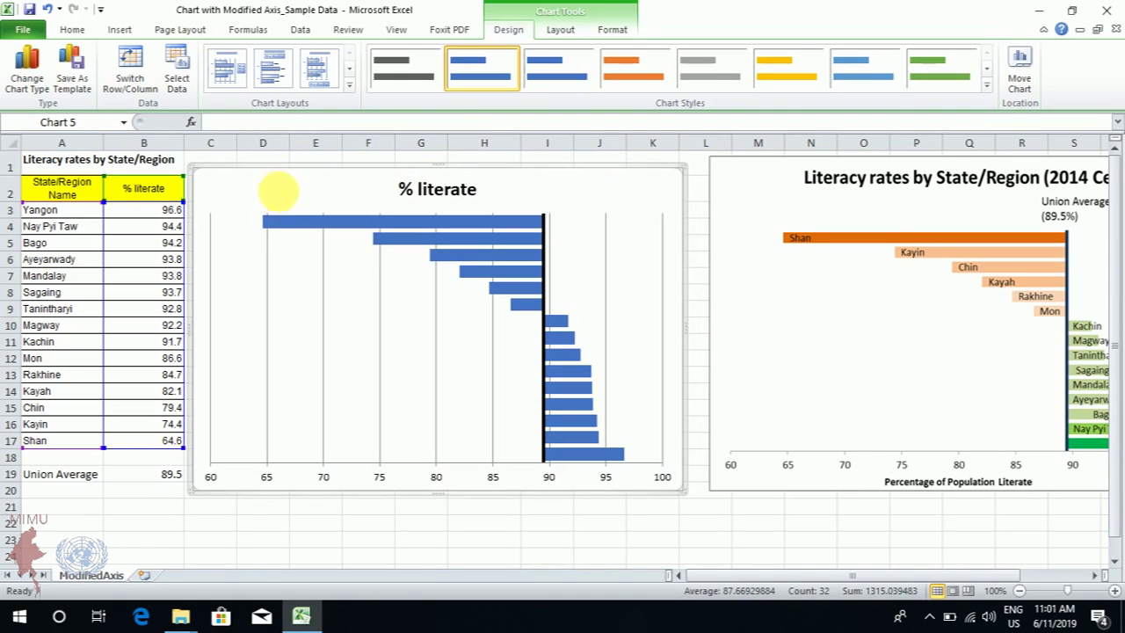
click(291, 223)
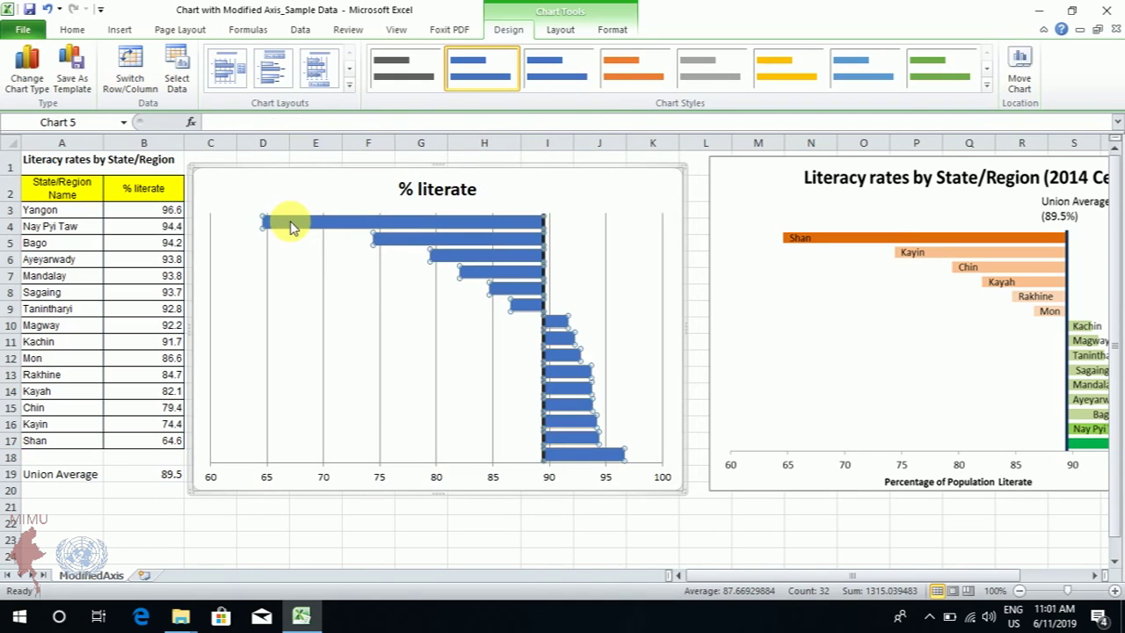
click(291, 225)
click(77, 29)
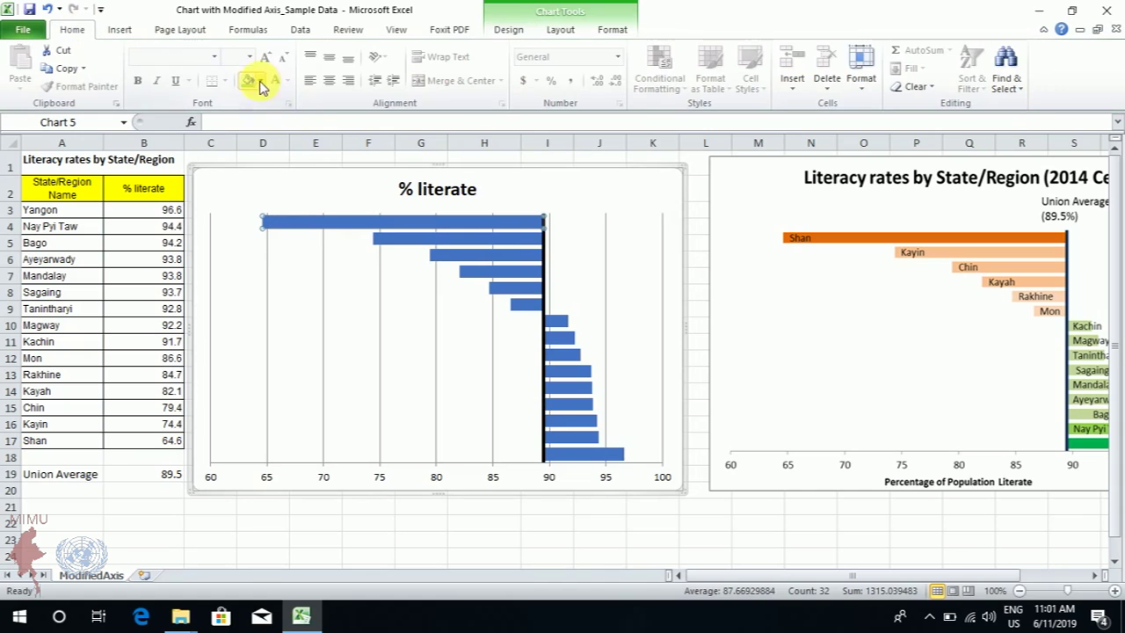
click(258, 81)
click(249, 220)
click(601, 455)
click(261, 81)
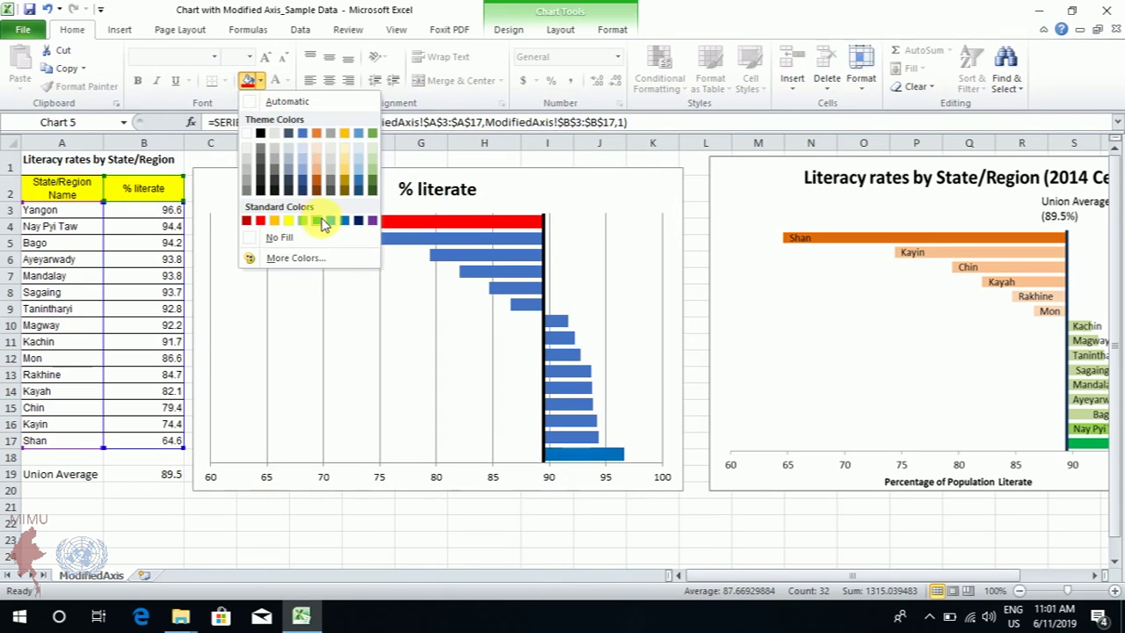
click(317, 221)
Fill the Kayin, Chin, Kayah, Rakhine and Mon bars light orange.
click(495, 238)
click(262, 80)
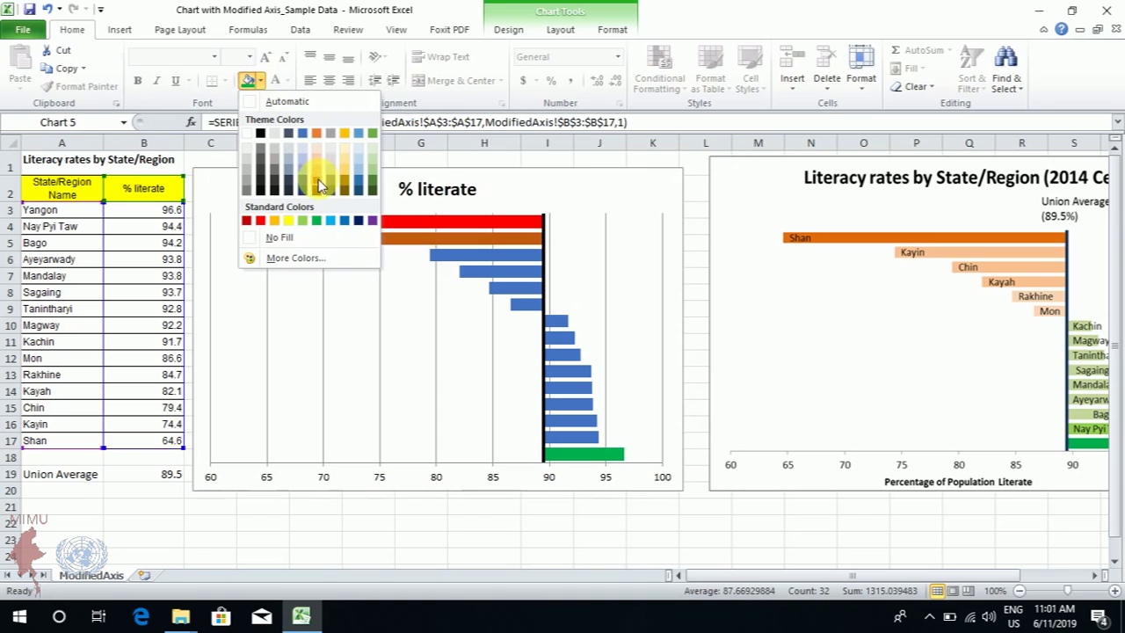
click(317, 162)
click(487, 254)
click(247, 80)
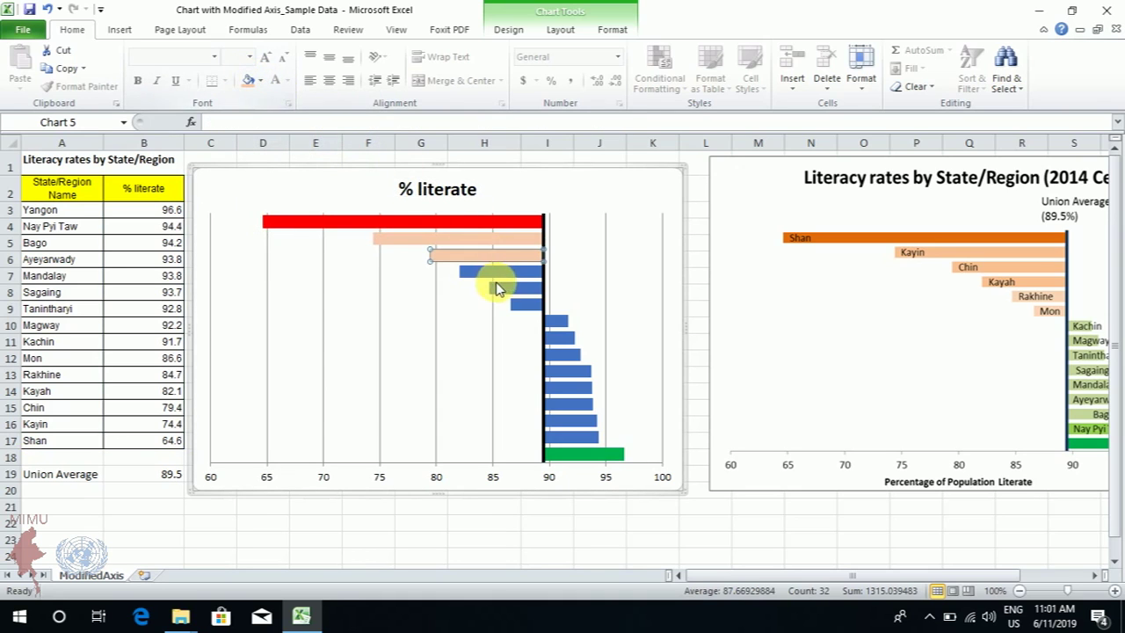
click(502, 273)
click(247, 80)
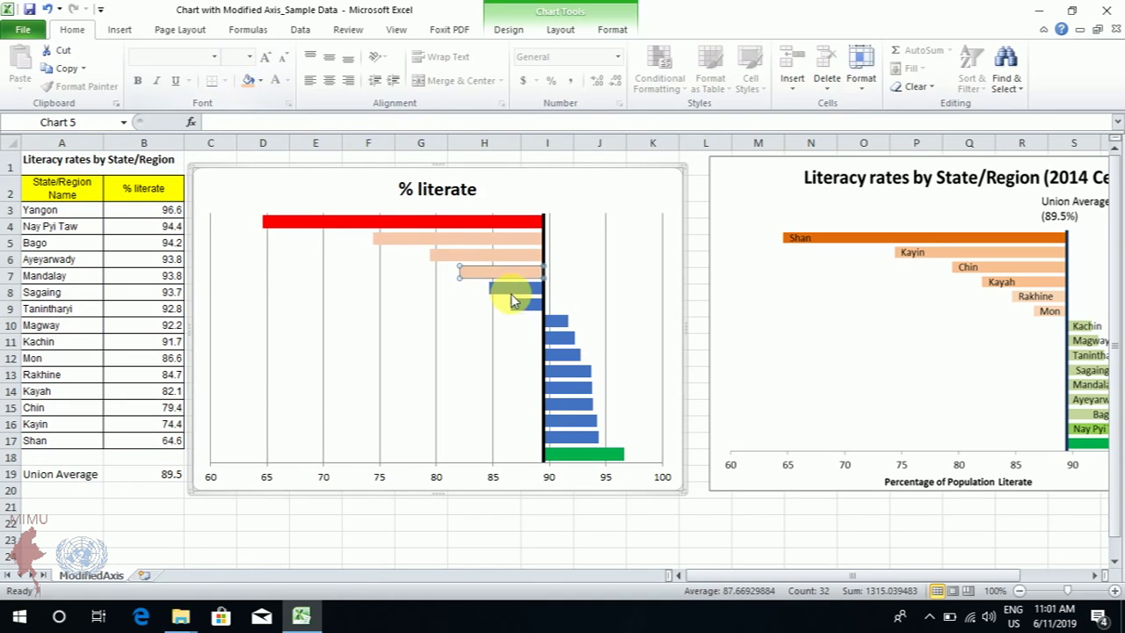
click(515, 290)
click(248, 80)
click(526, 304)
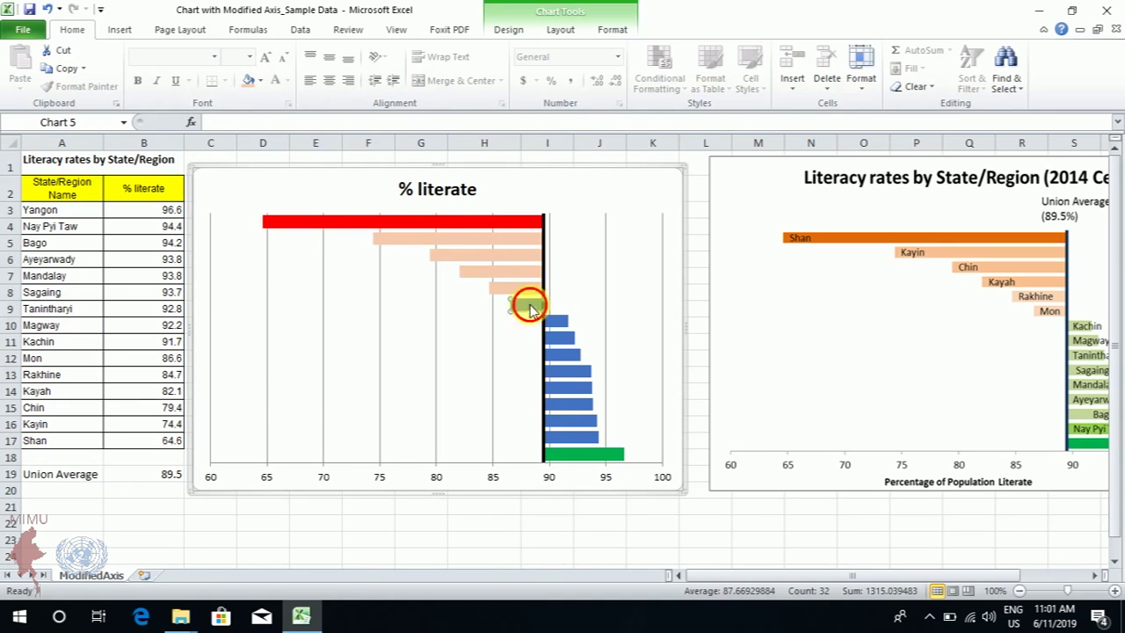
click(248, 82)
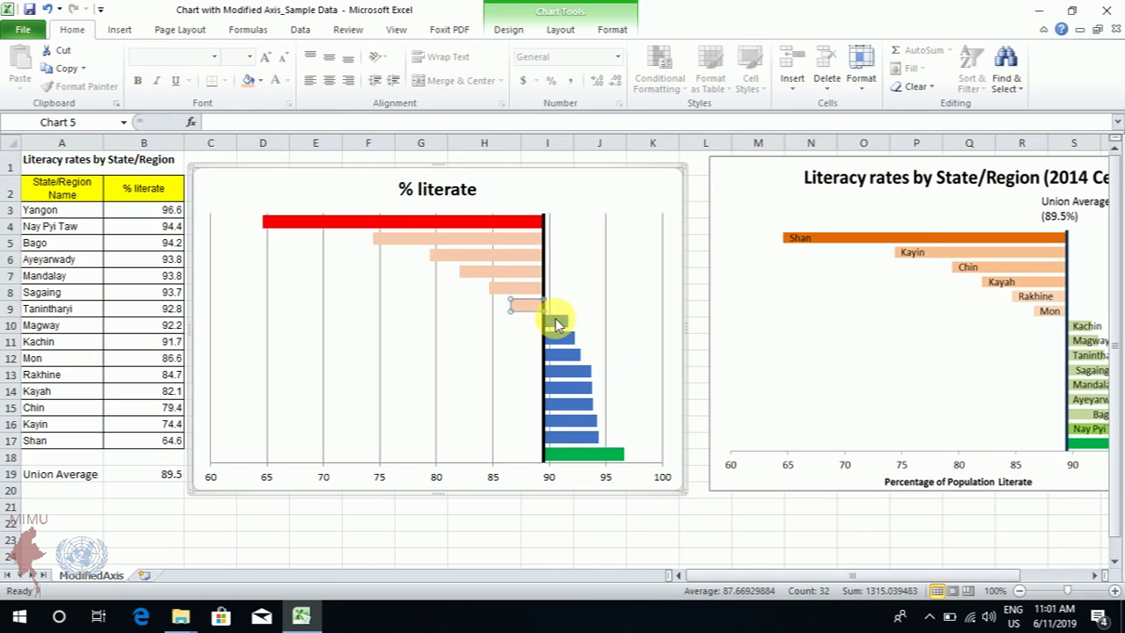
click(559, 325)
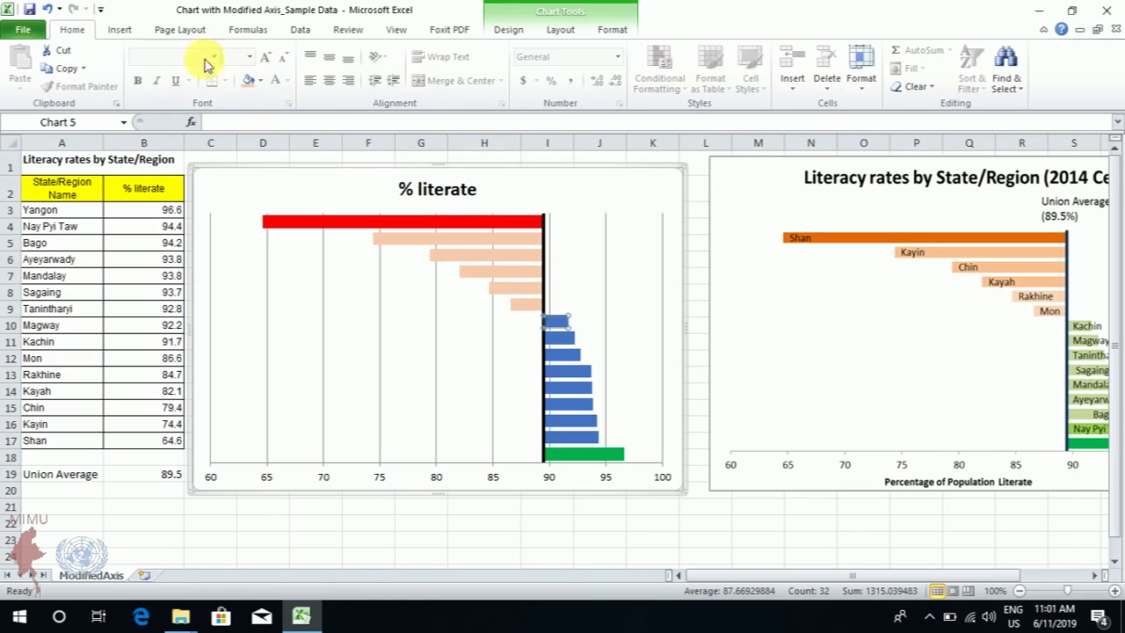
Fill the Kachin, Magway, Tanintharyi and Sagaing bars light green.
click(261, 81)
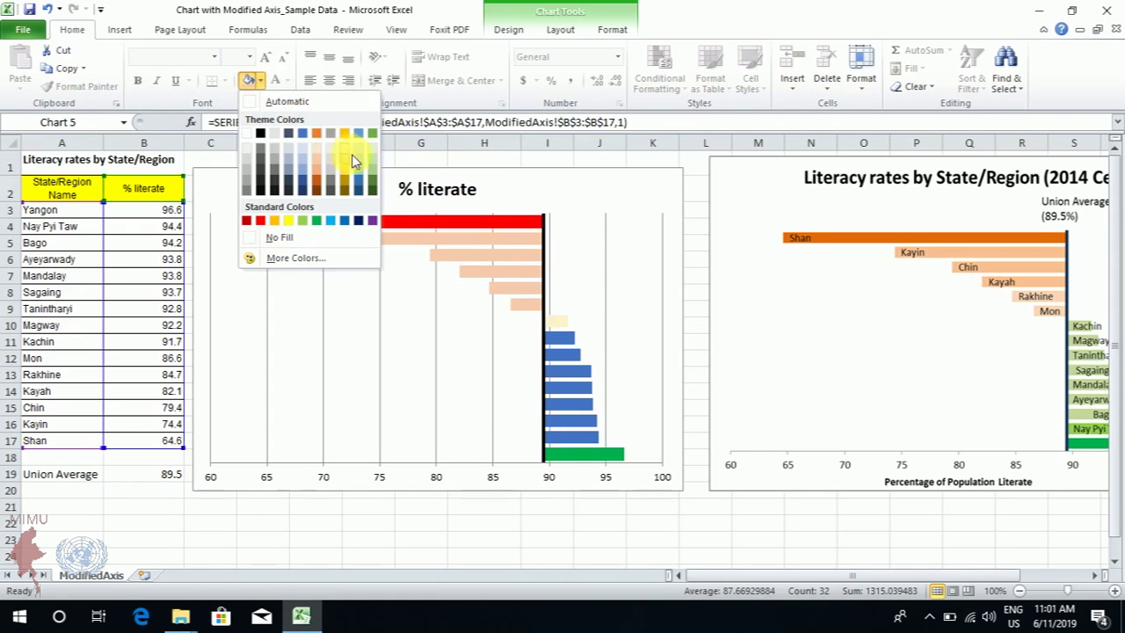
click(371, 158)
click(559, 337)
click(250, 83)
click(562, 354)
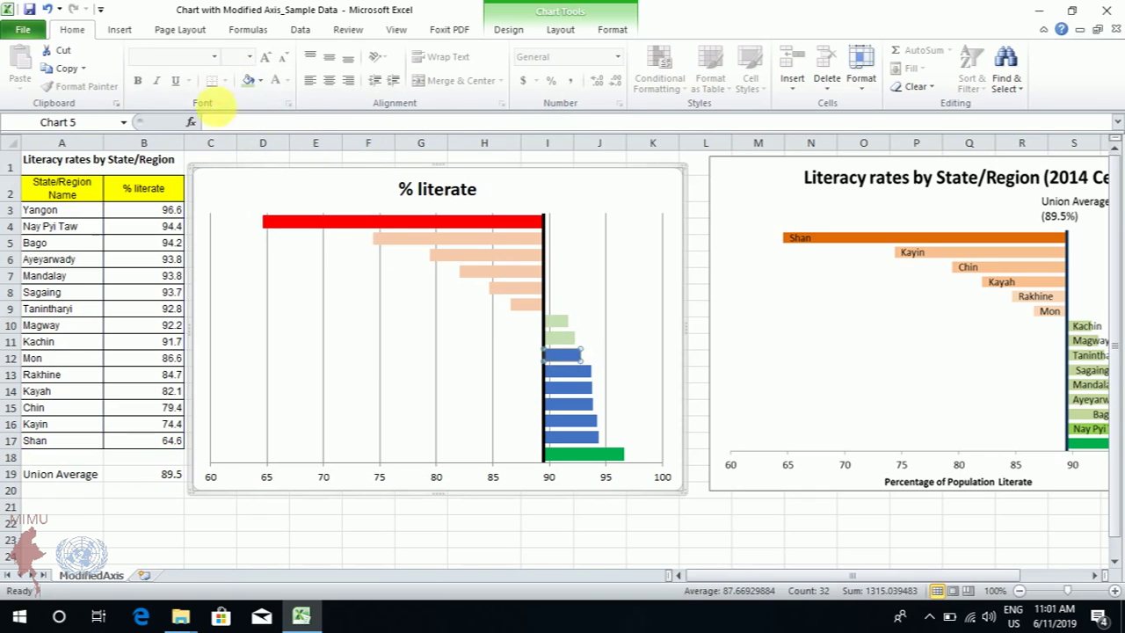
click(250, 83)
click(576, 369)
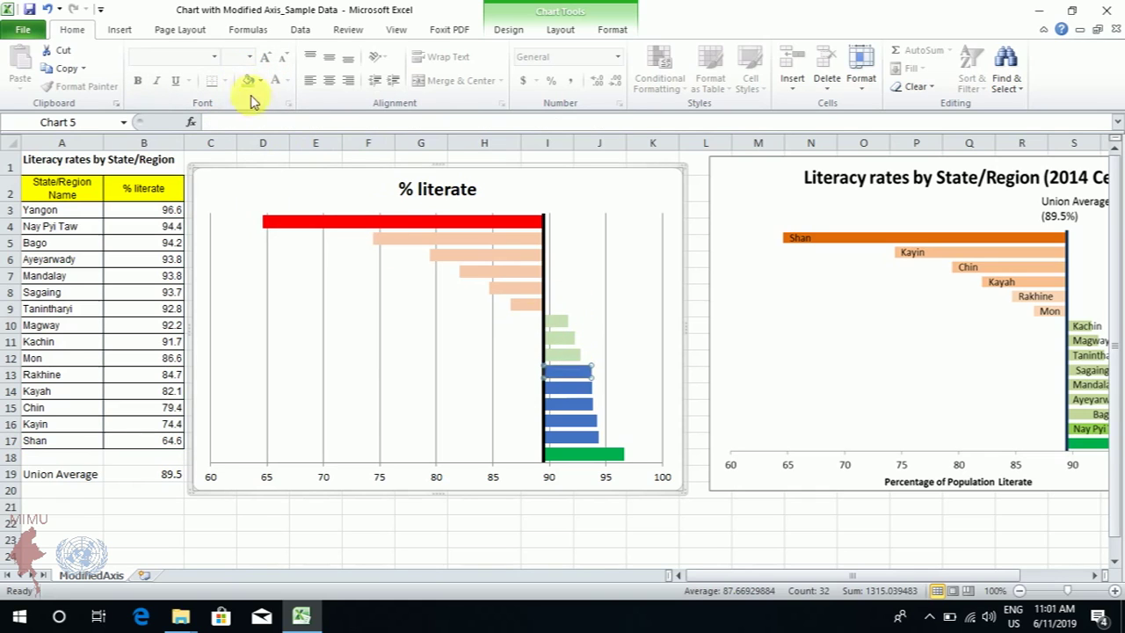
click(250, 84)
Fill the Mandalay, Ayeyarwady, Bago and Nay Pyi Taw bars light green.
click(570, 389)
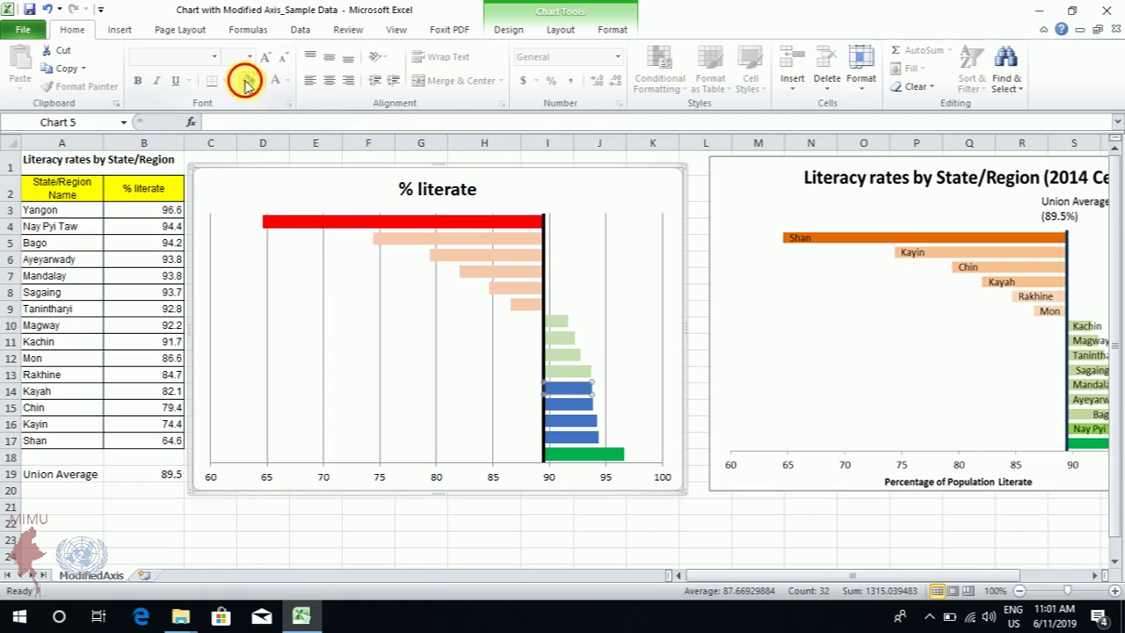
click(251, 83)
click(579, 405)
click(580, 405)
click(592, 424)
click(250, 84)
click(584, 437)
click(584, 436)
click(249, 81)
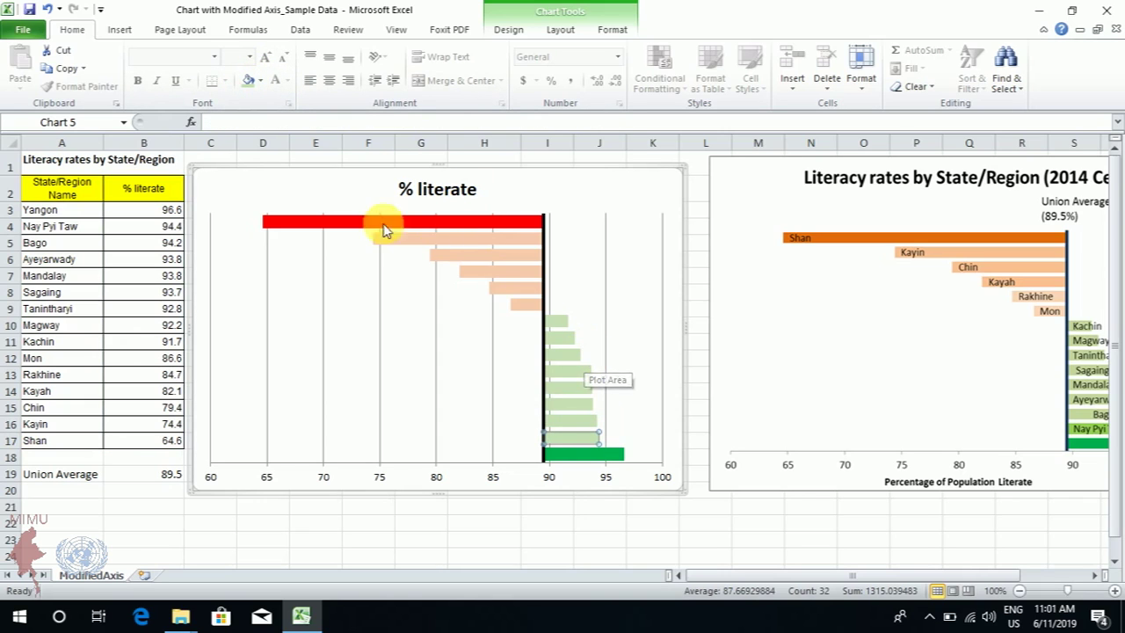
mouse_move(402, 221)
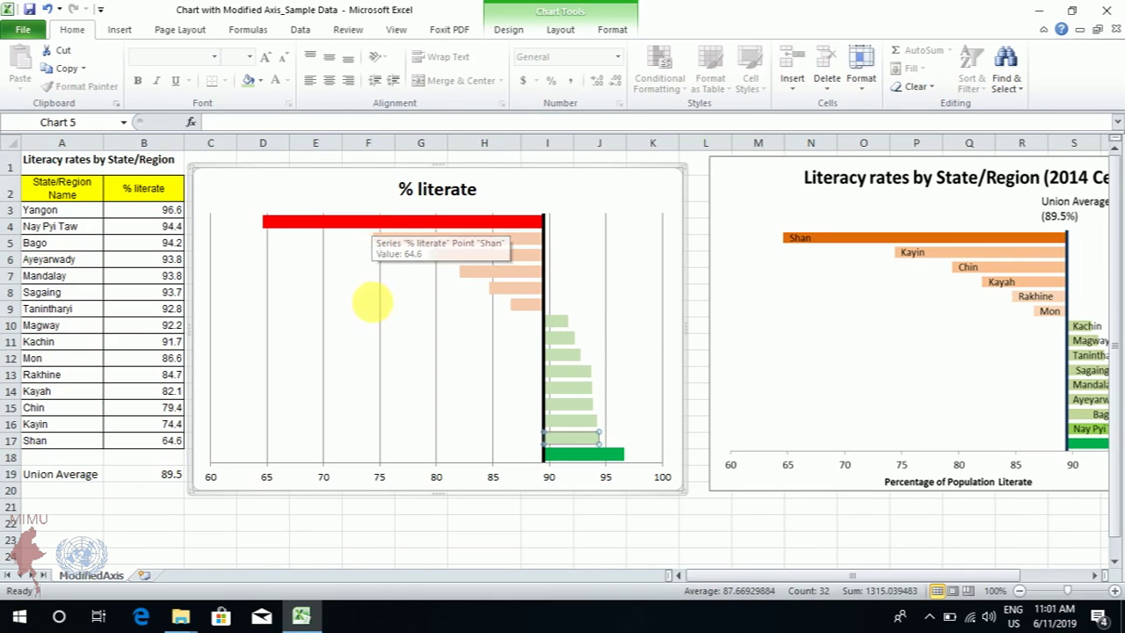
Add literacy-value data labels to every % literate bar and open the labels' shortcut menu.
click(372, 302)
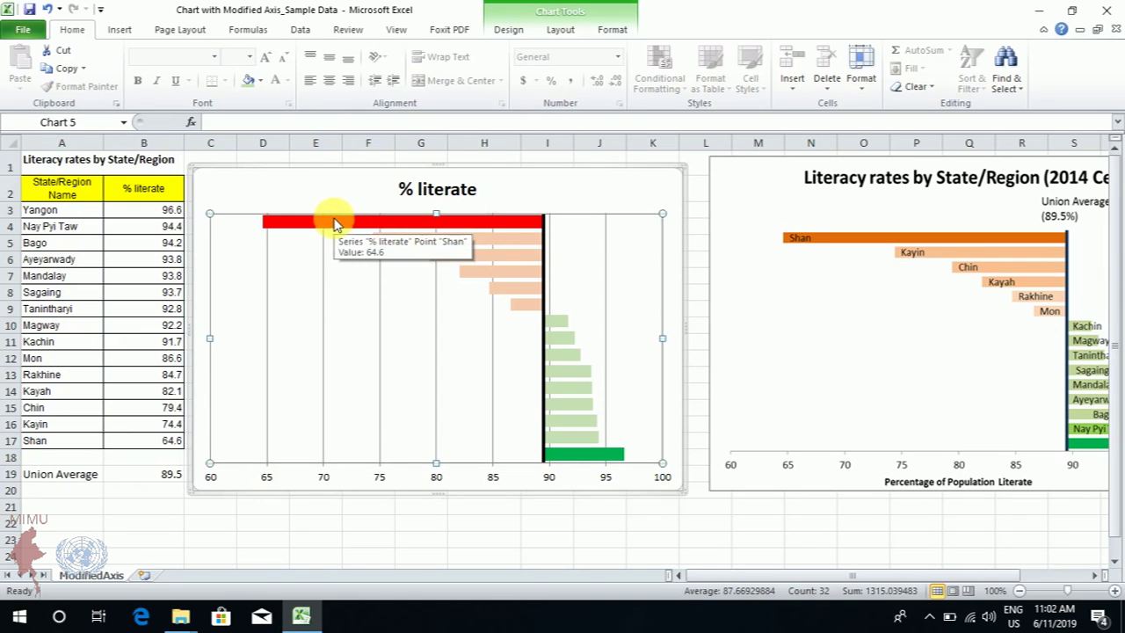
click(334, 224)
right_click(334, 223)
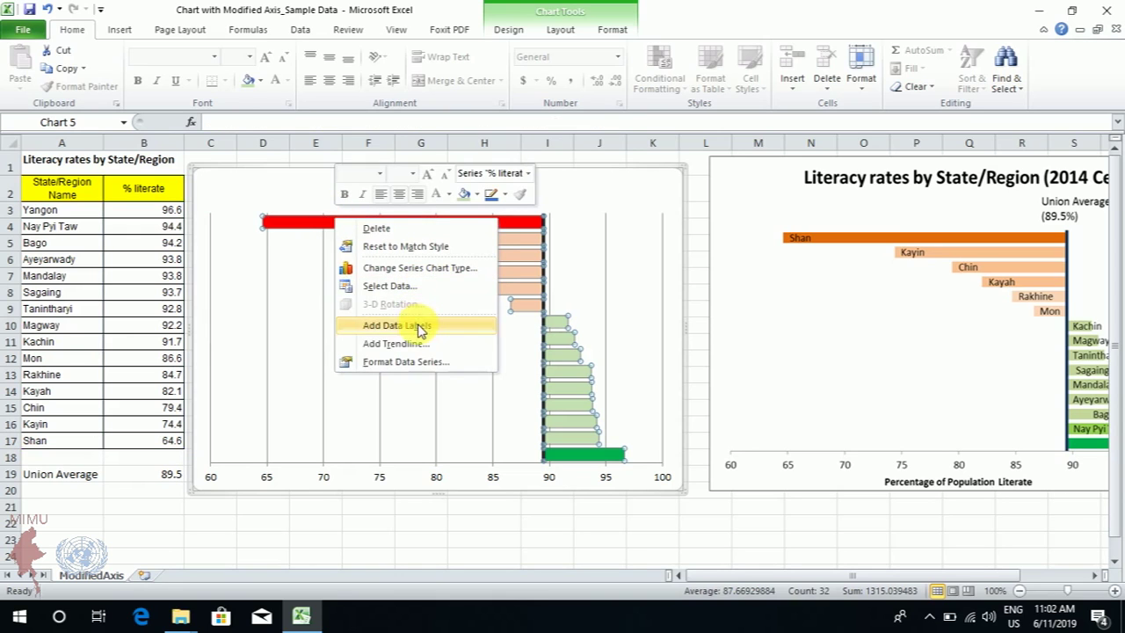
click(419, 326)
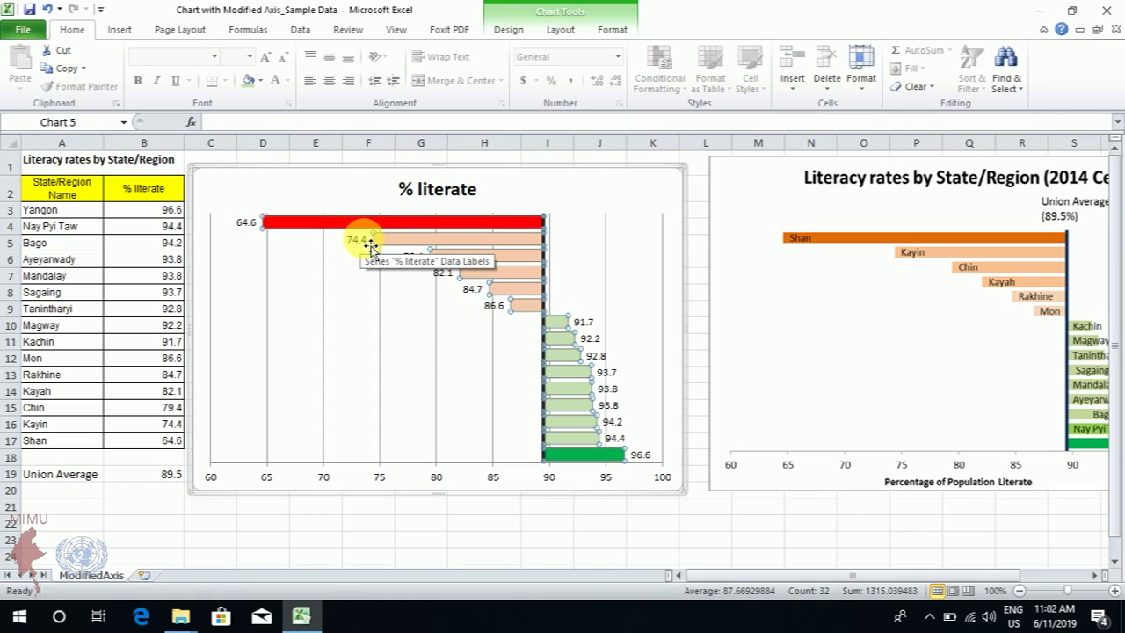
click(370, 247)
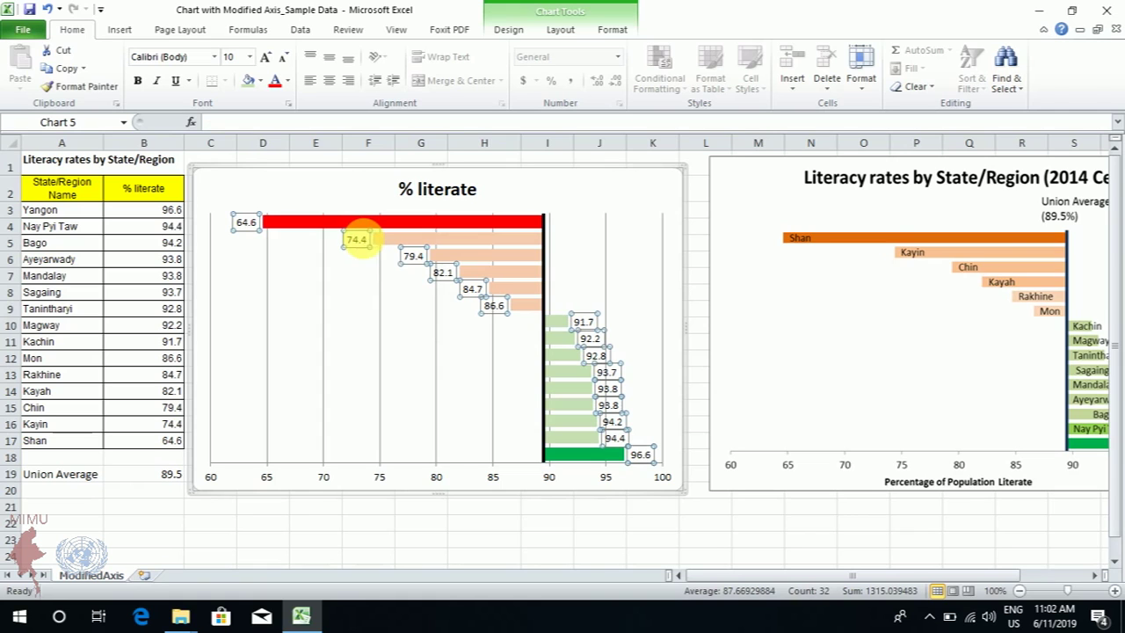
right_click(370, 247)
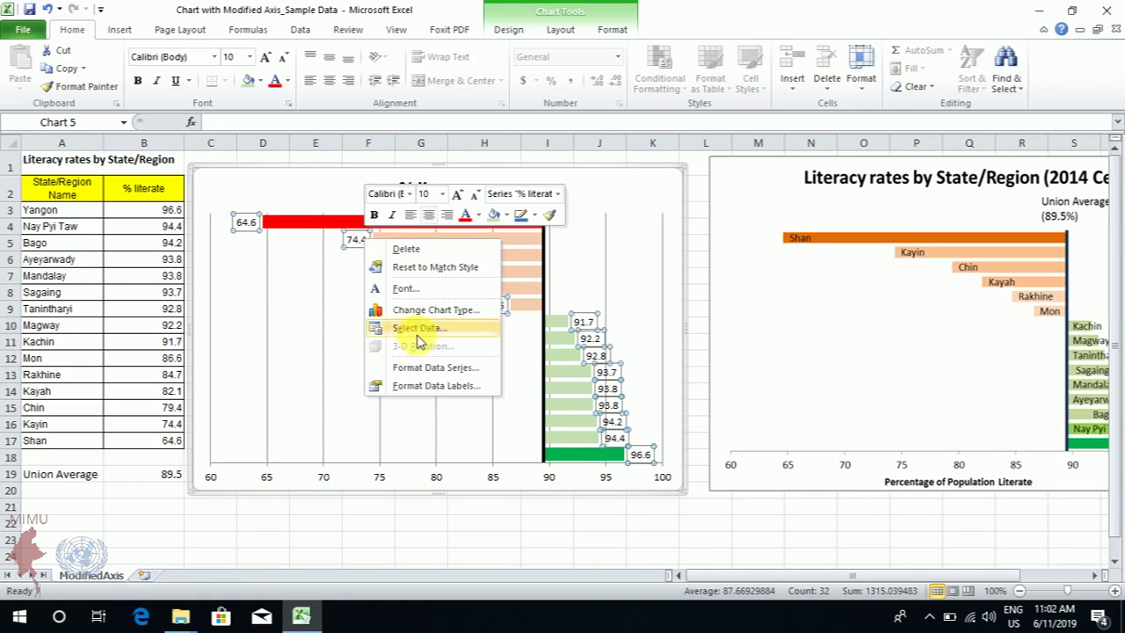
Make the bar labels show category names instead of values, positioned Inside End.
click(427, 384)
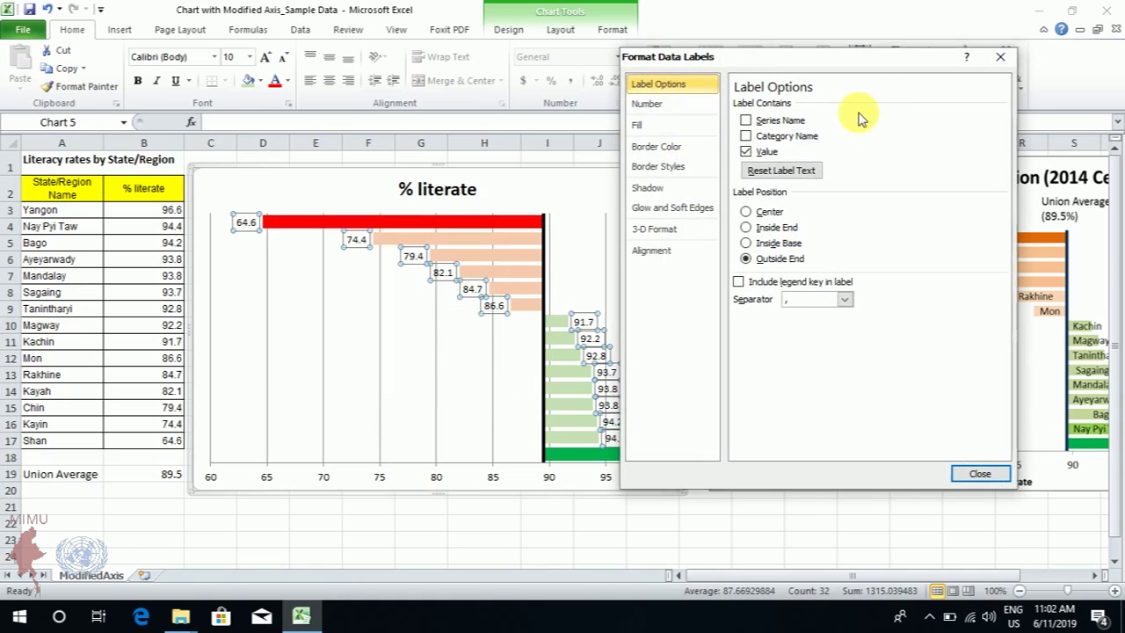
drag(862, 70, 851, 74)
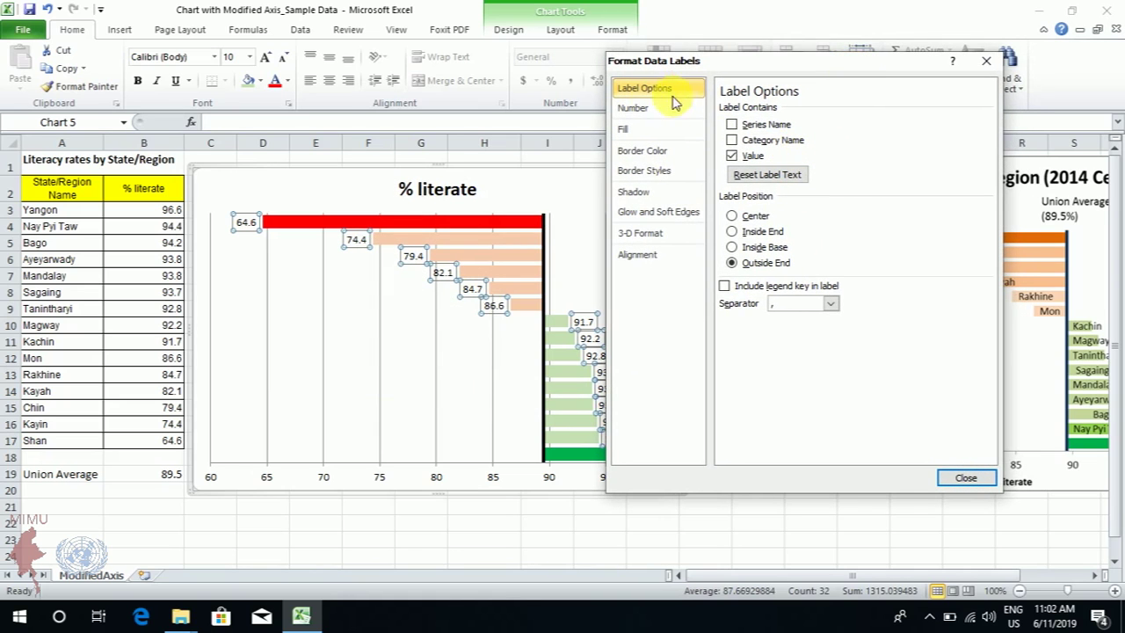
click(731, 156)
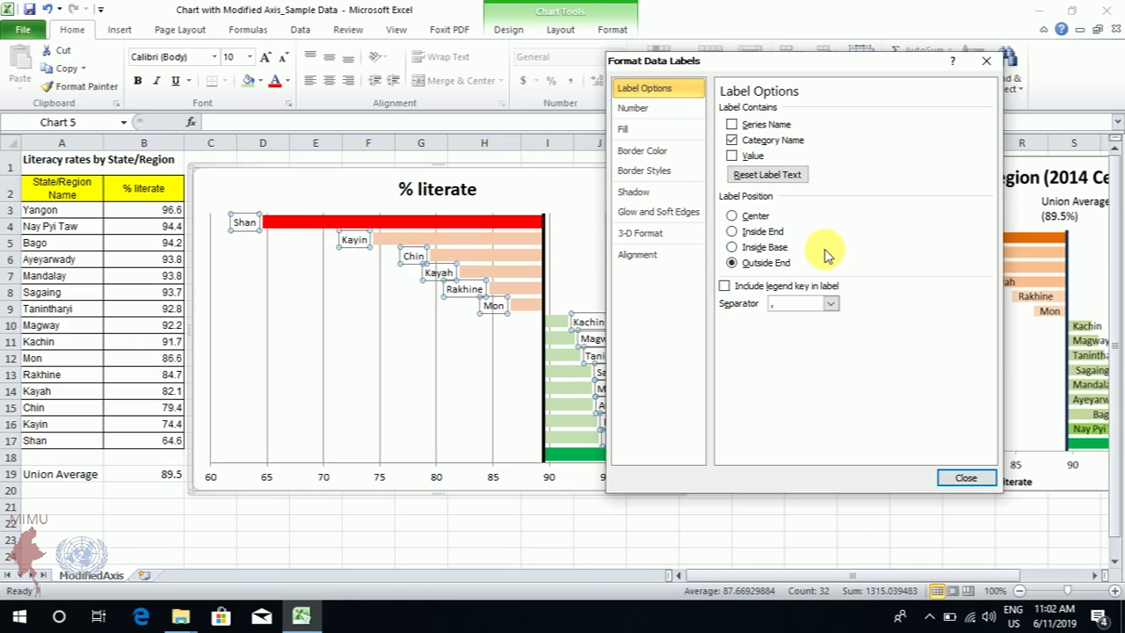
click(755, 219)
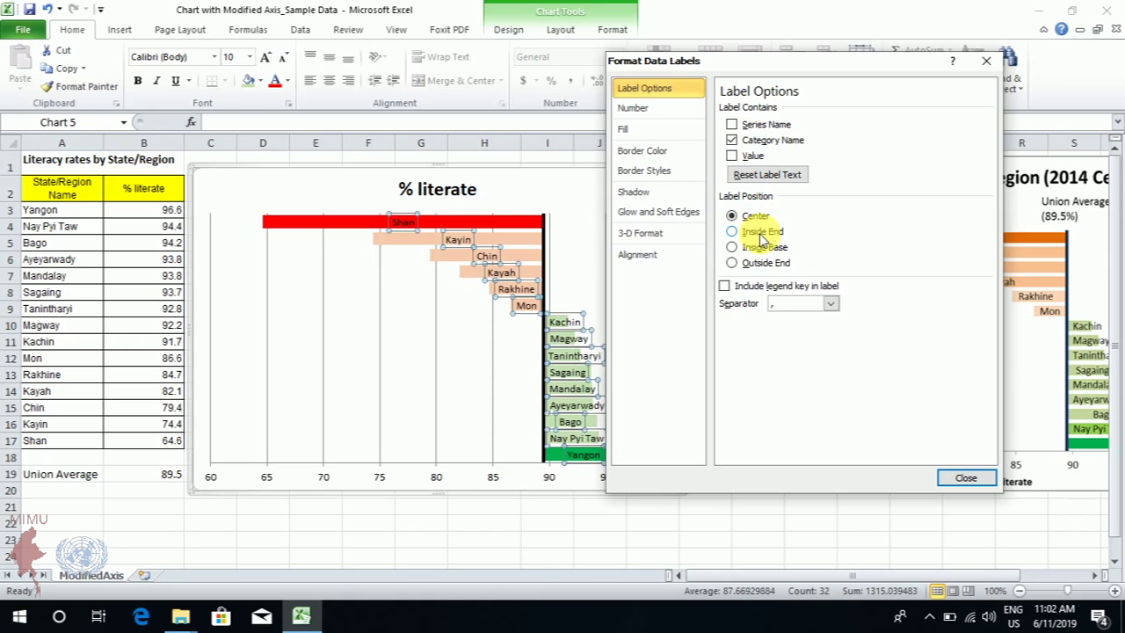
click(761, 234)
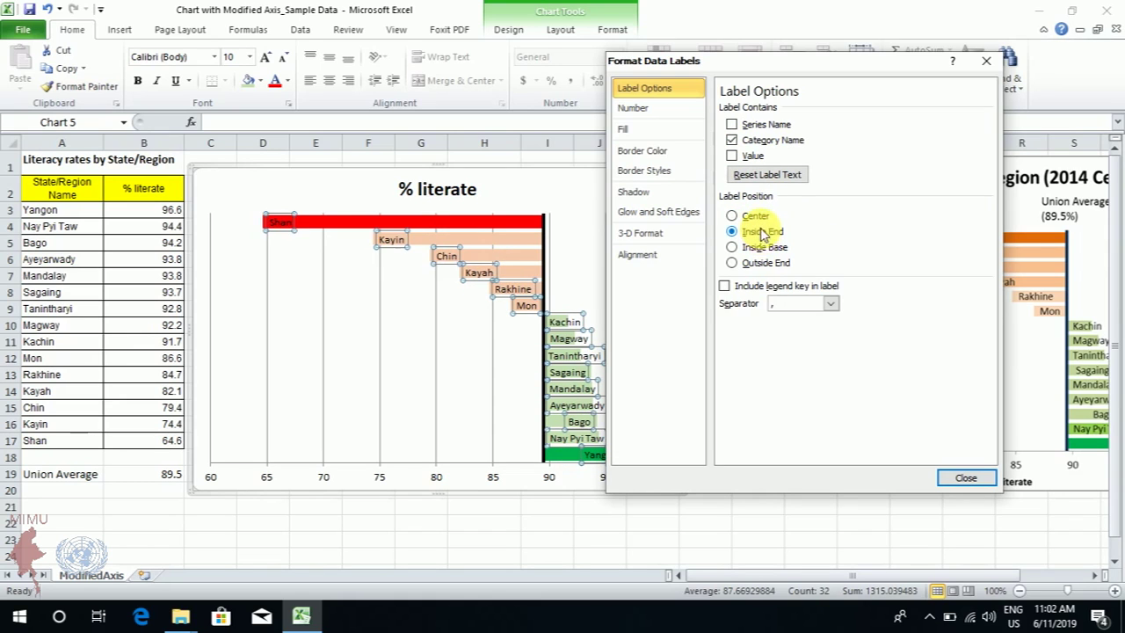
click(967, 479)
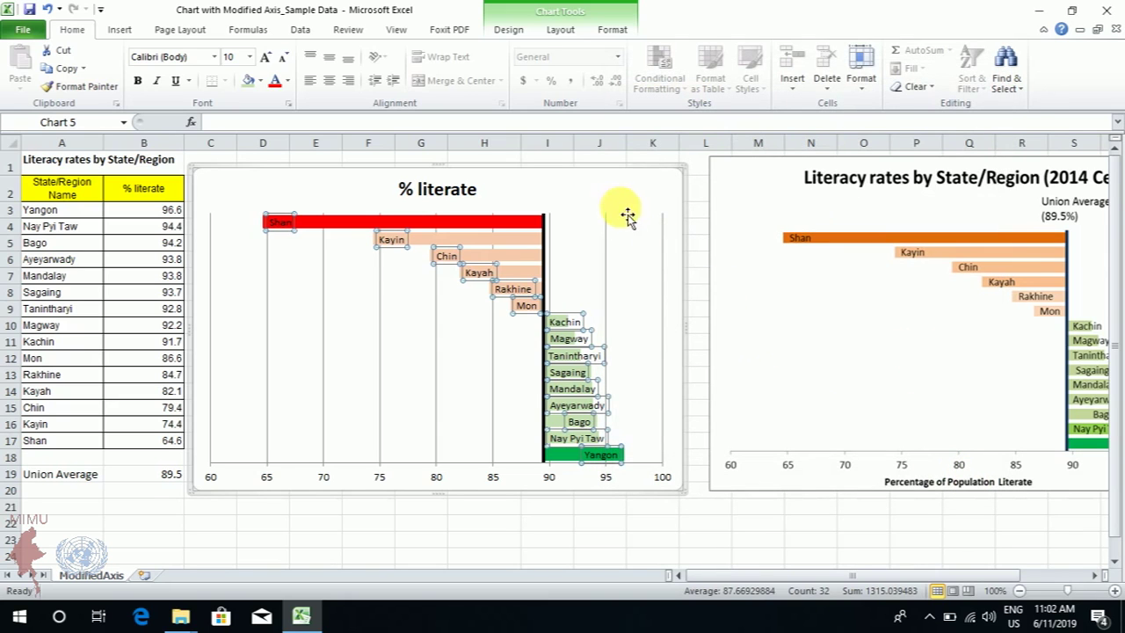
click(623, 191)
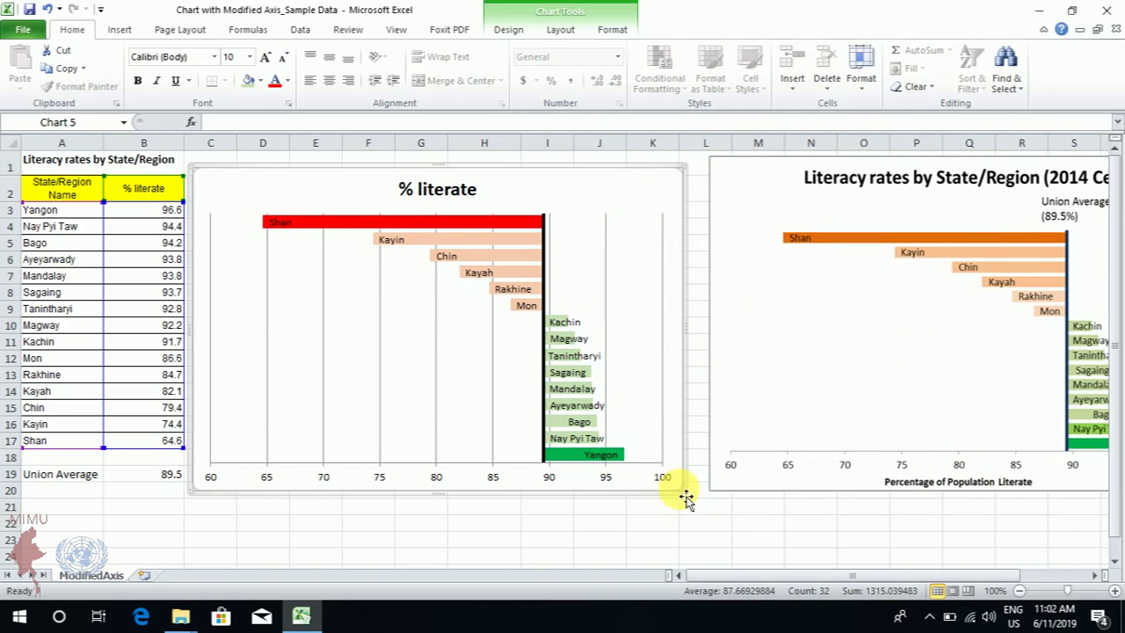
drag(685, 494, 726, 515)
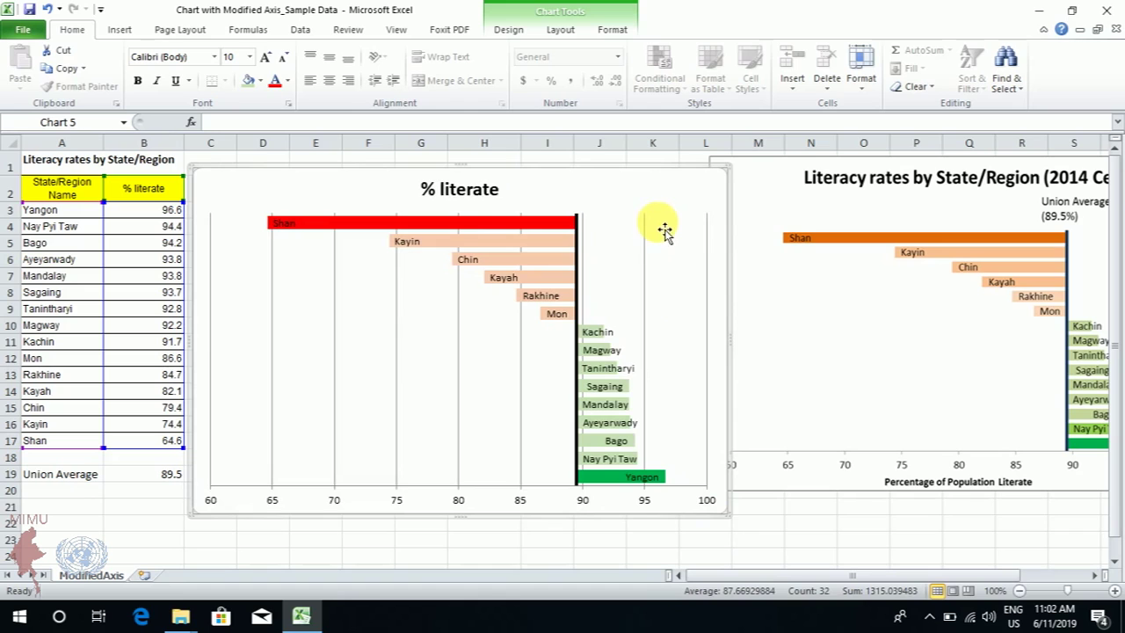
click(577, 218)
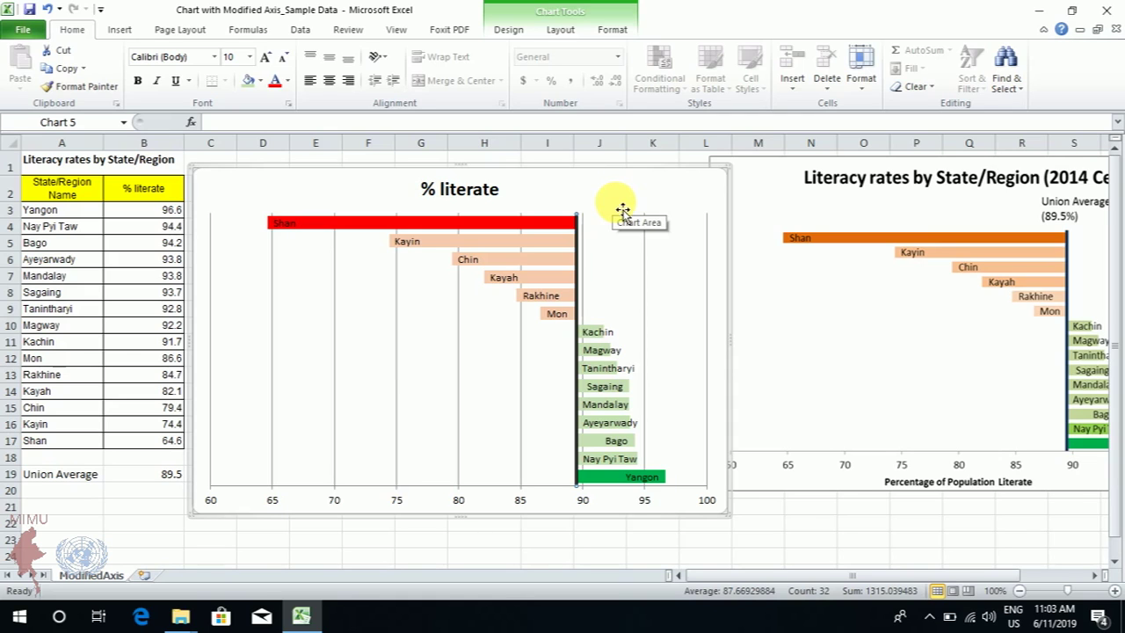
Insert a text box near the 90 line reading 'Union Average (89.5)'.
click(123, 32)
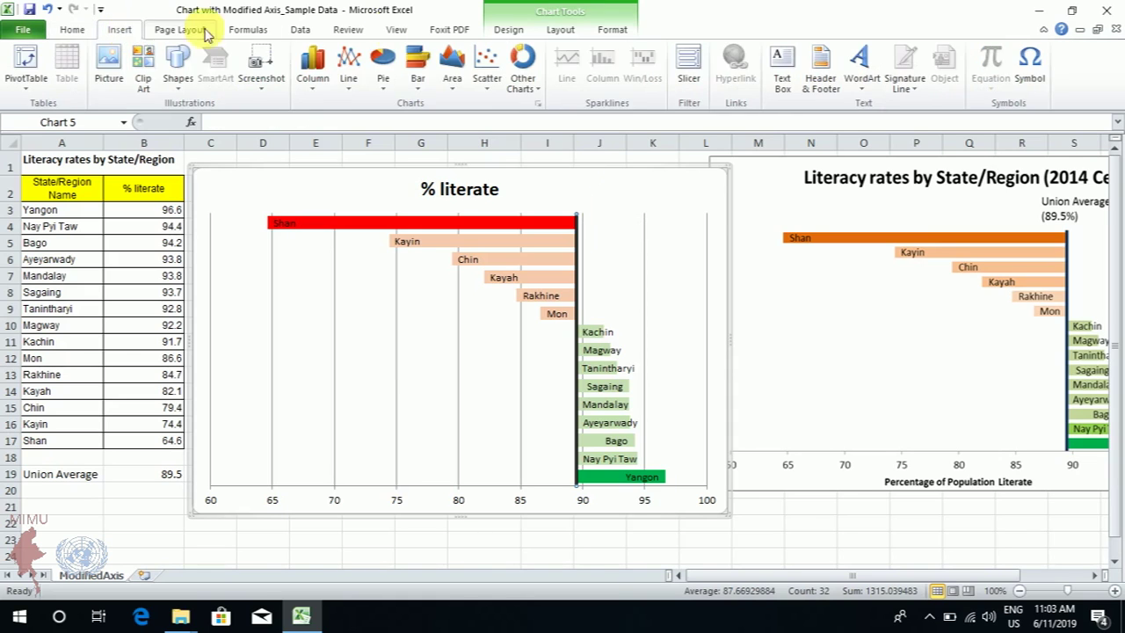
click(780, 81)
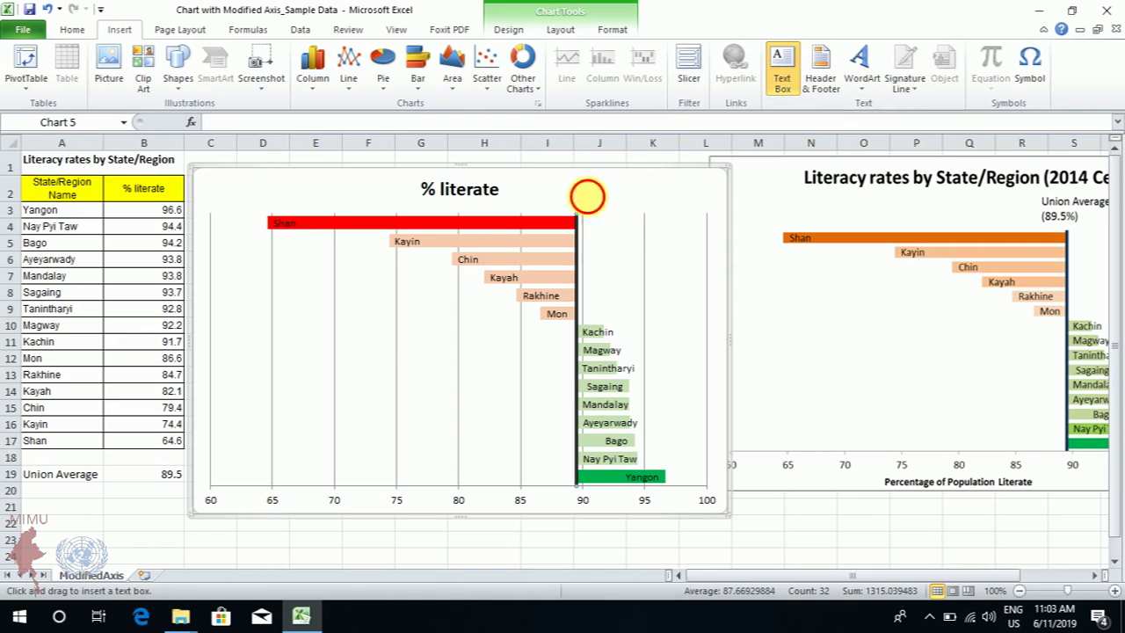
drag(587, 197, 689, 242)
text(Union Average (89.5))
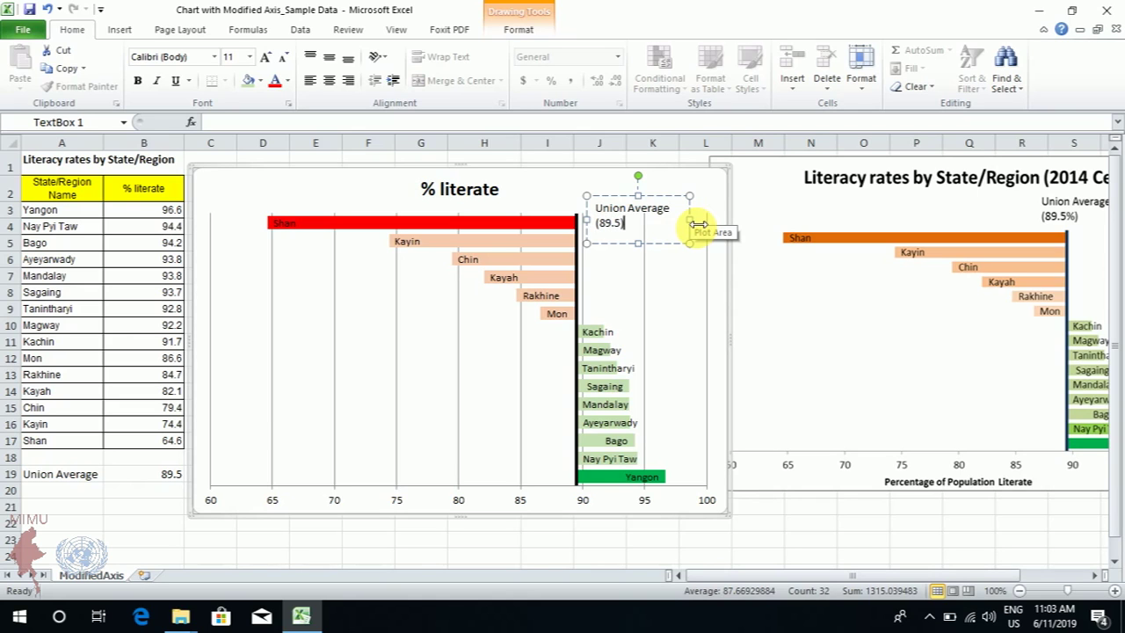
click(627, 280)
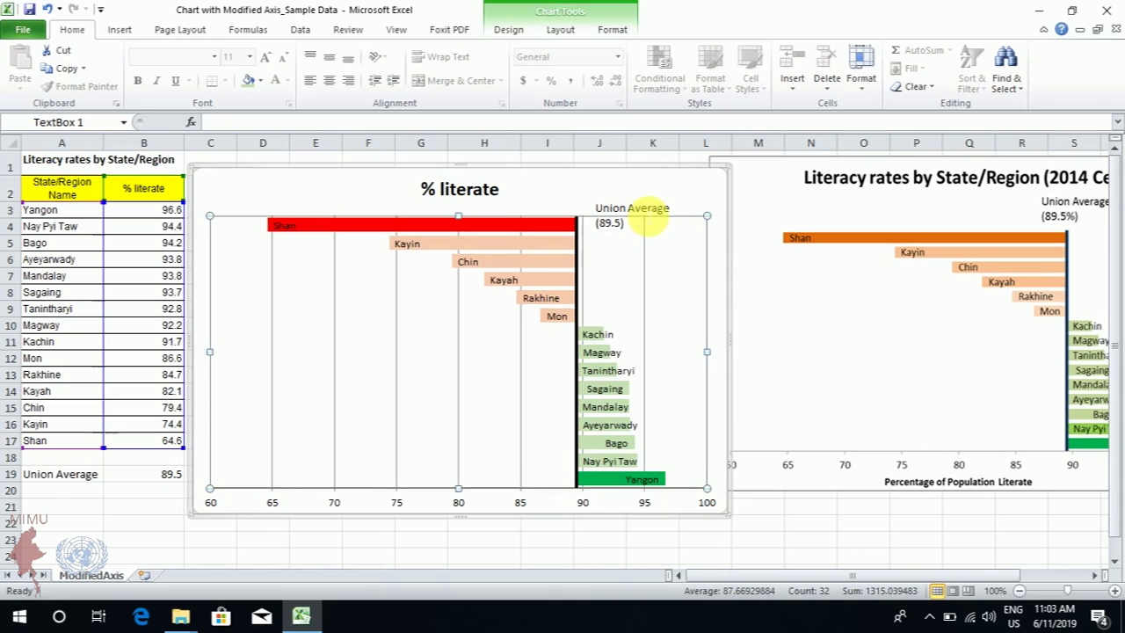
Nudge the Union Average label beside the 90 line and make it bold 12-point.
click(650, 212)
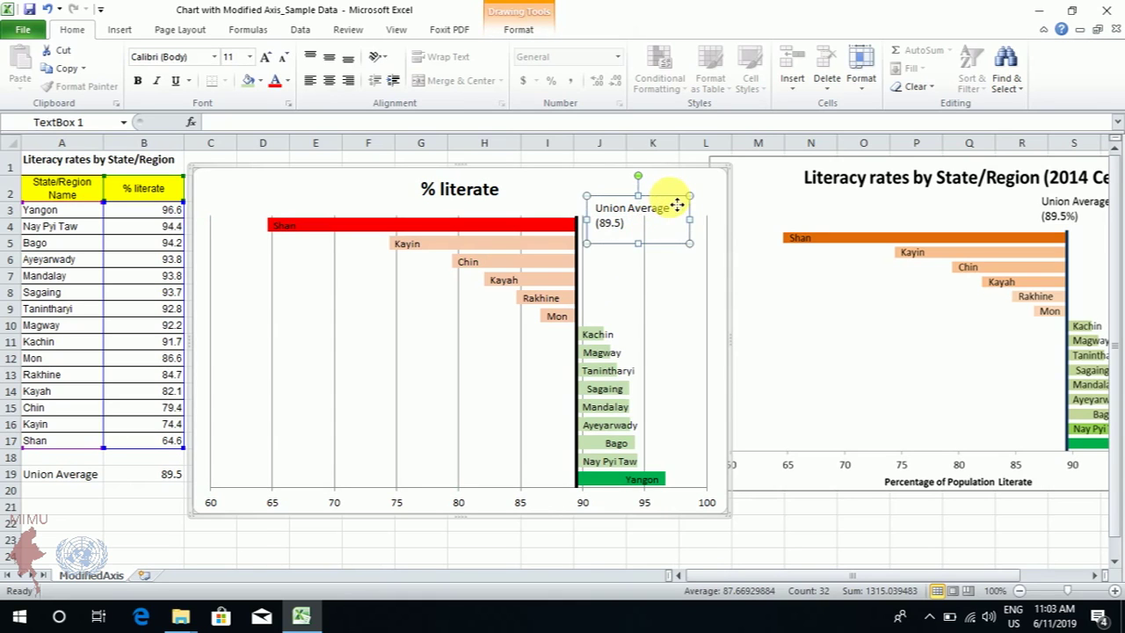
drag(676, 207, 680, 208)
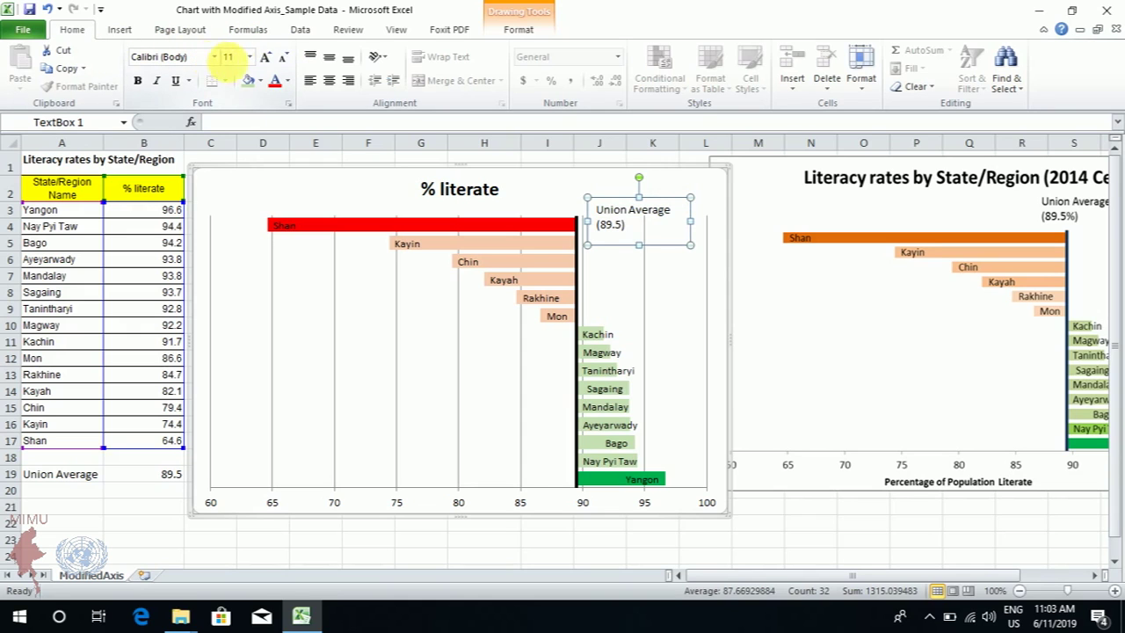
click(249, 56)
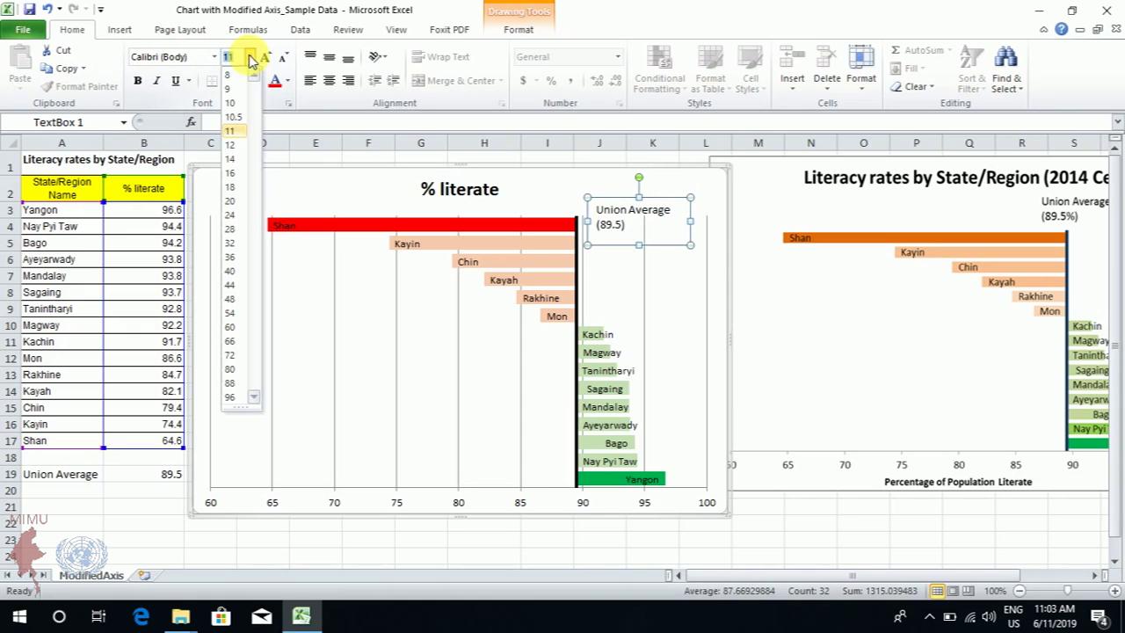
click(234, 144)
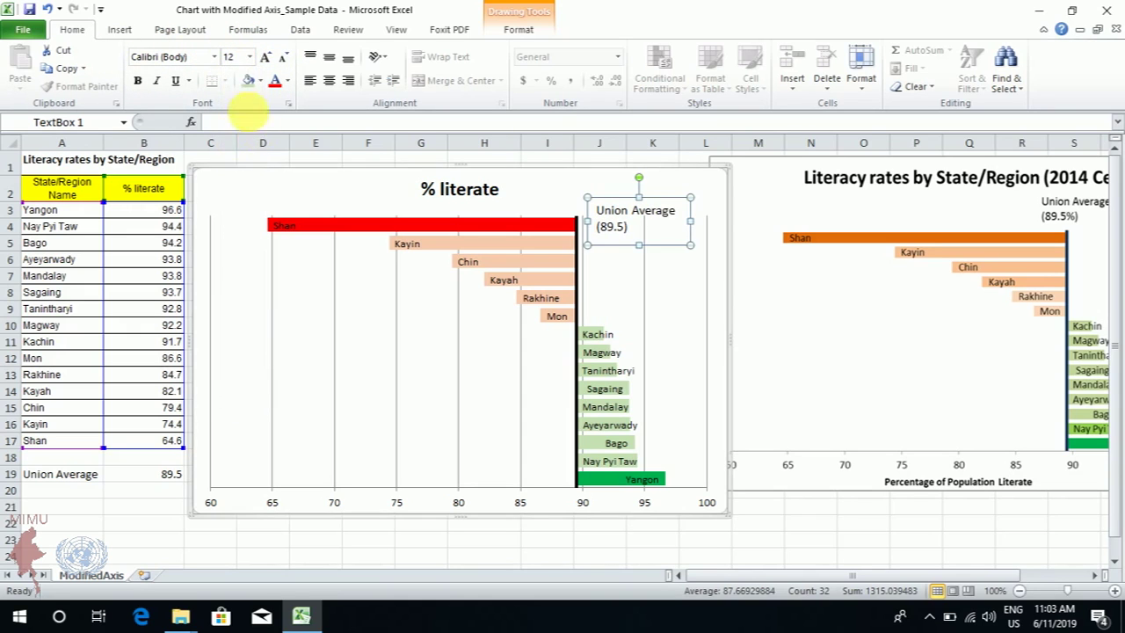
click(137, 80)
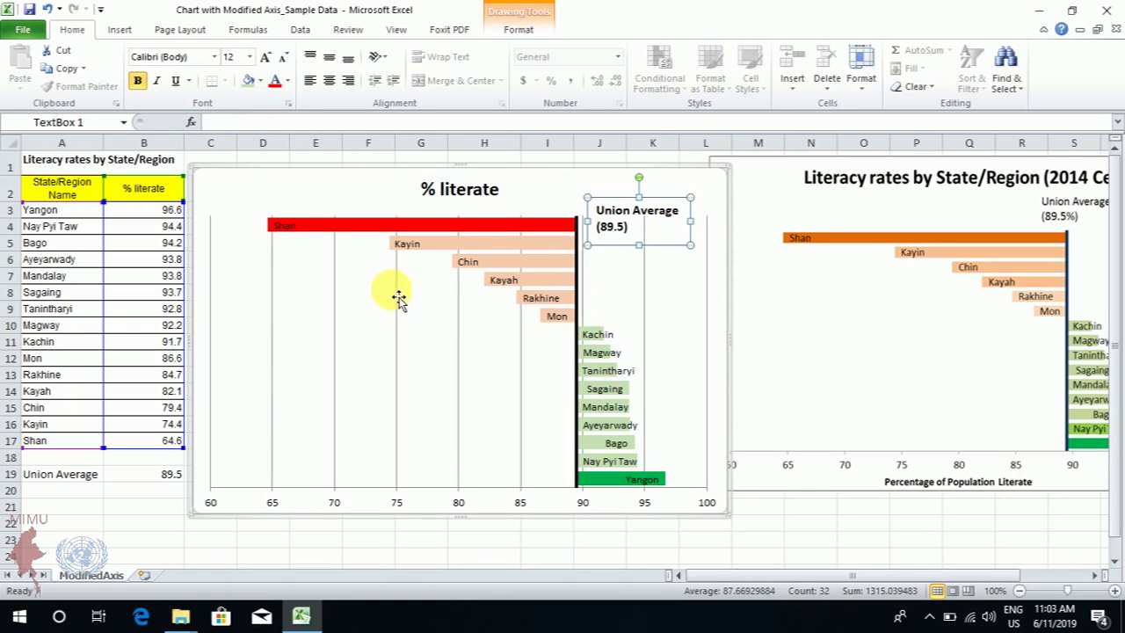
Set the vertical gridlines' line colour to No line so they disappear.
click(269, 259)
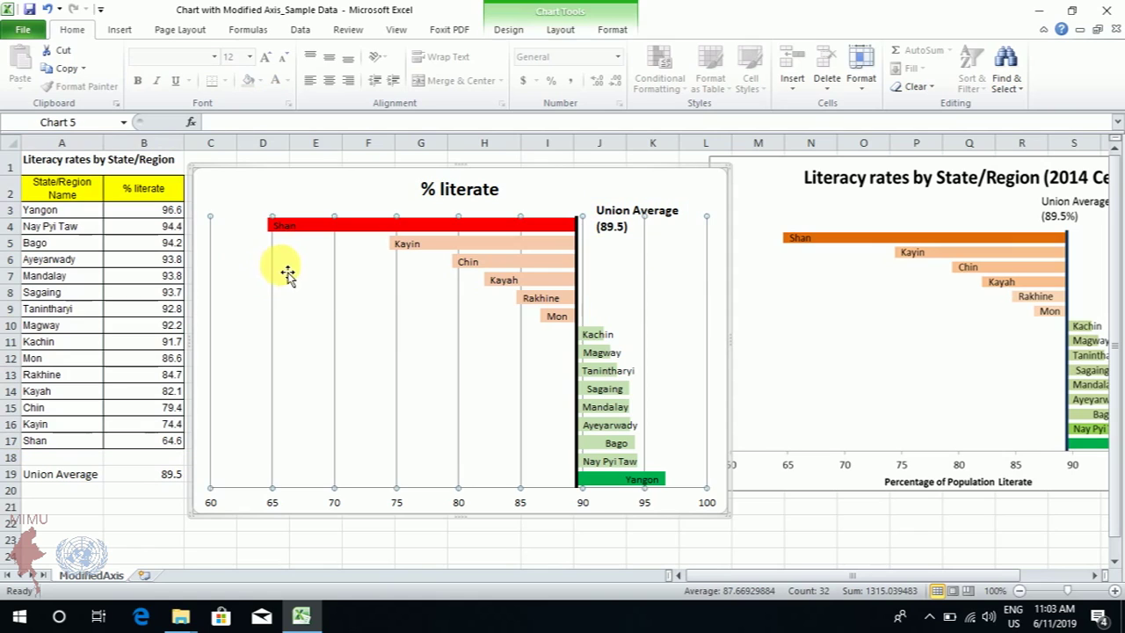
click(244, 193)
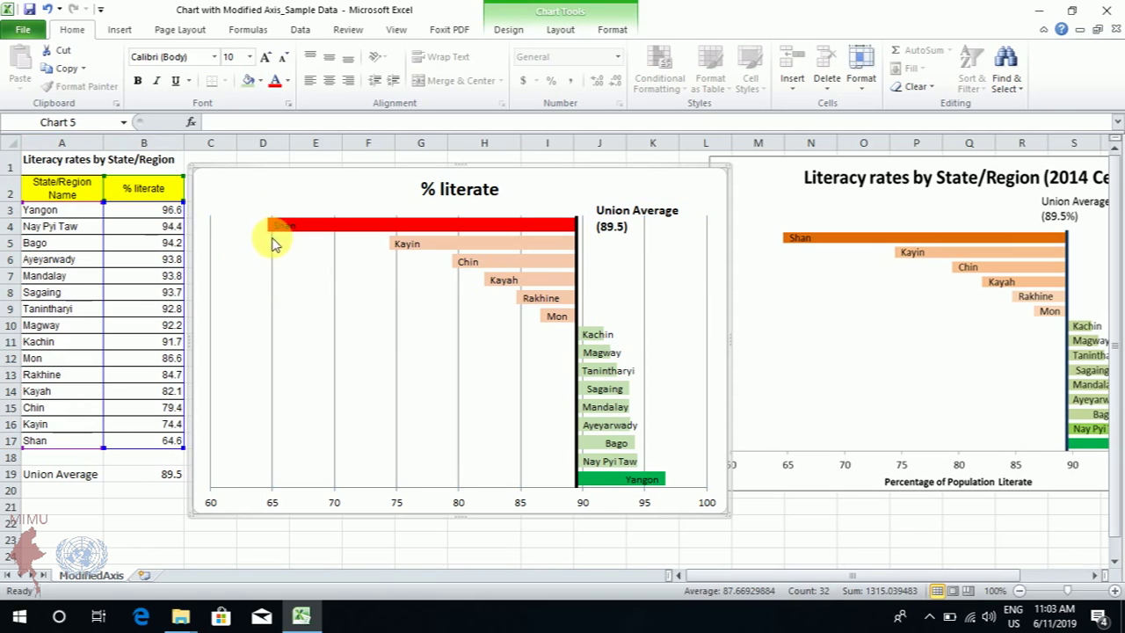
click(272, 293)
right_click(272, 293)
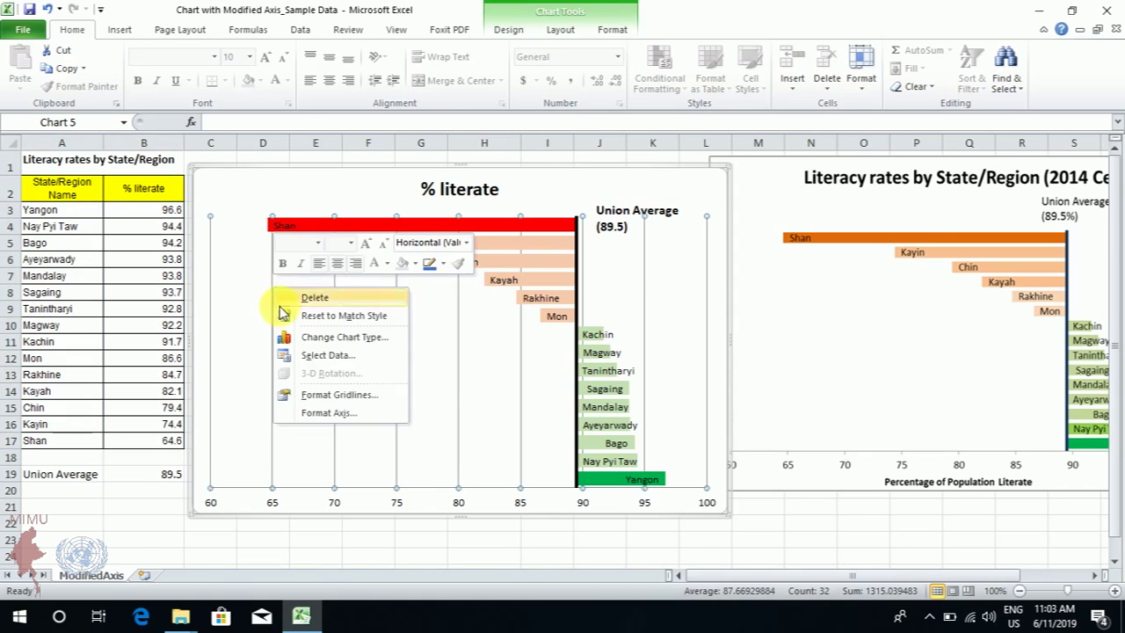
click(345, 395)
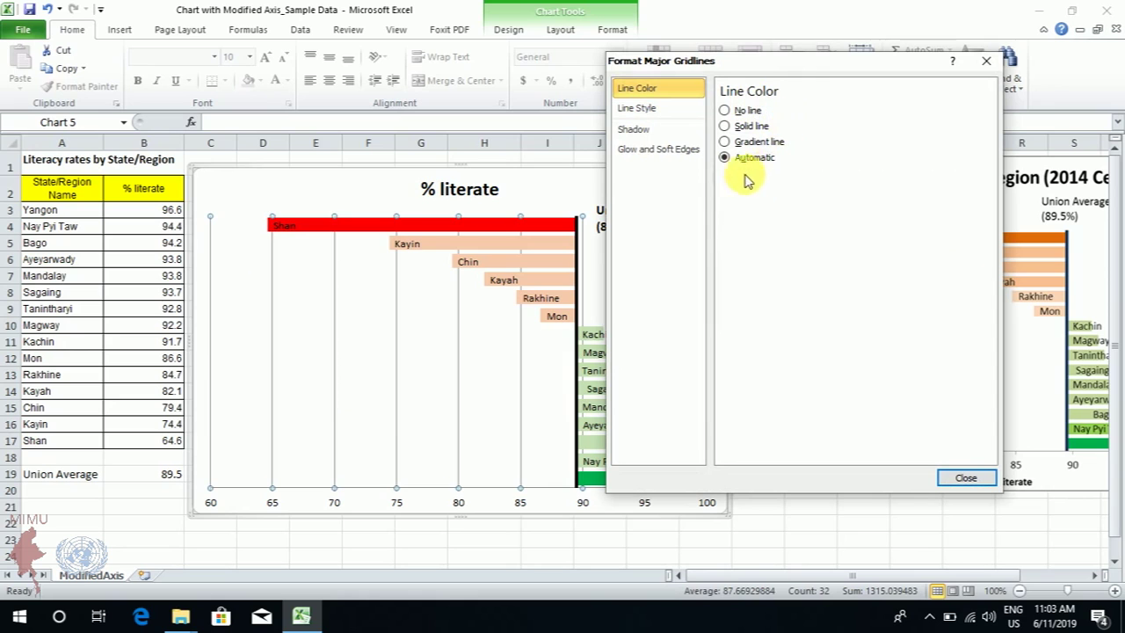
click(741, 112)
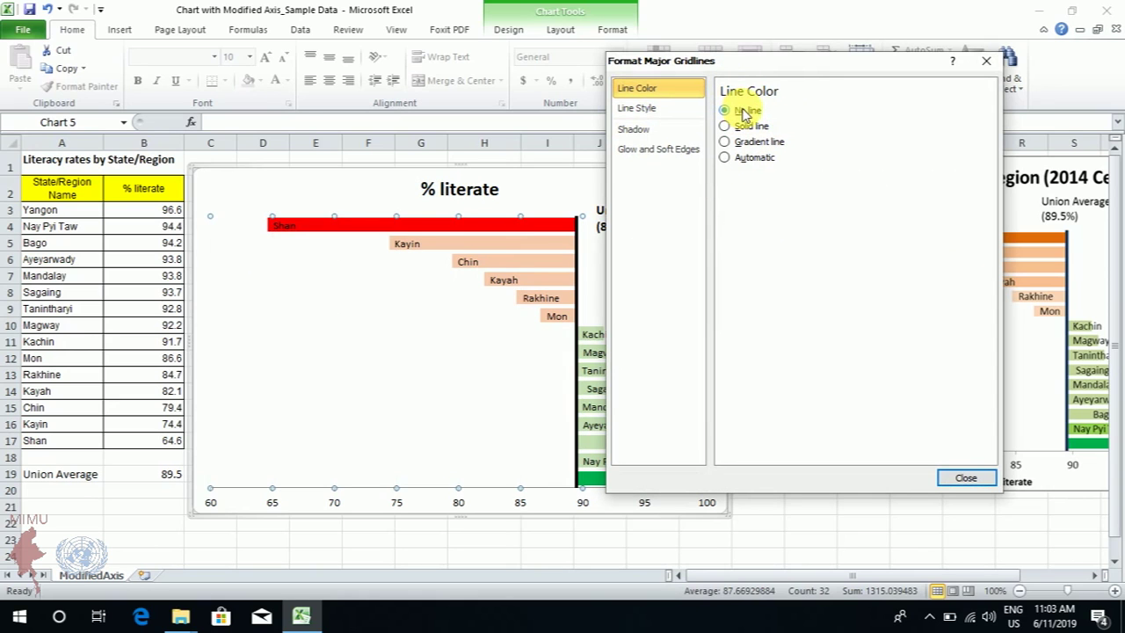
click(966, 477)
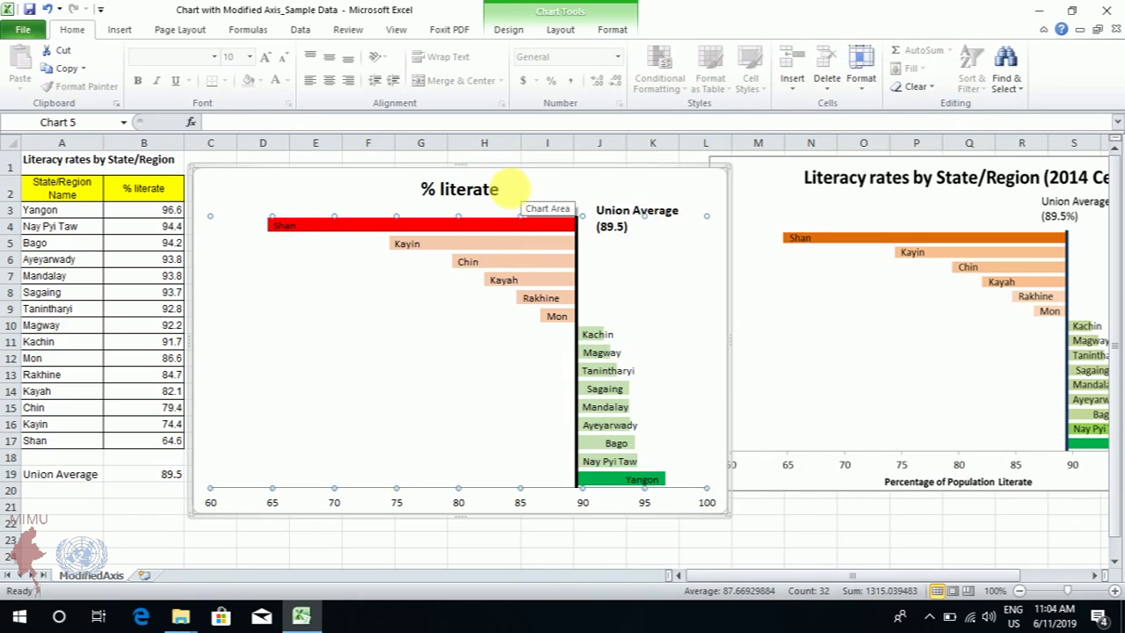
Replace the chart title with 'Literacy rates by State/Region', fixing a typo.
click(448, 189)
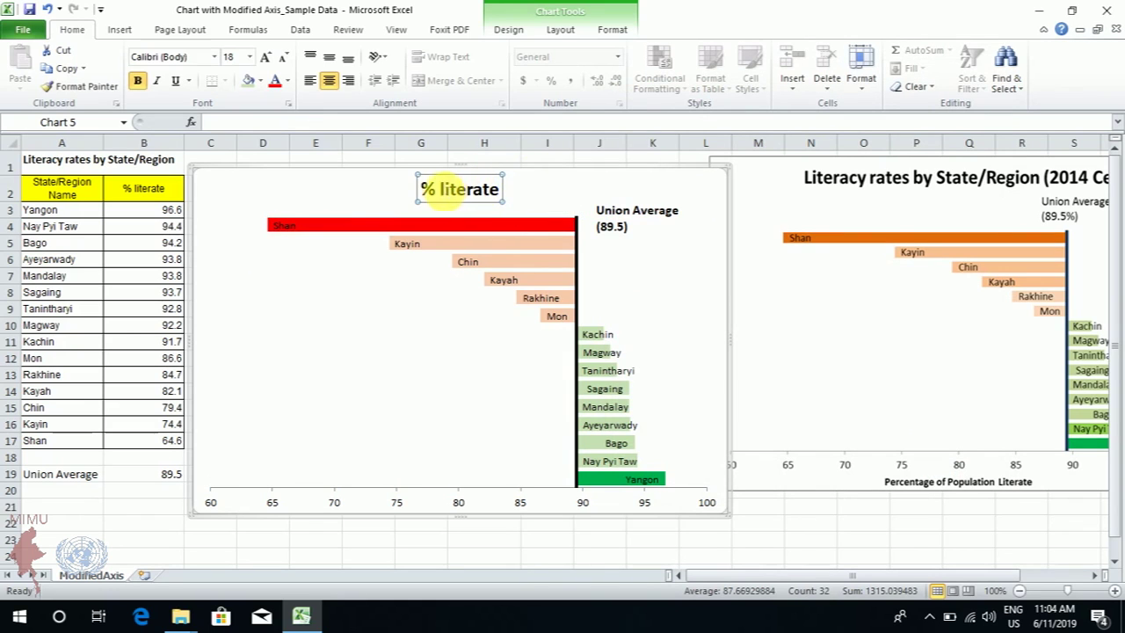
drag(431, 189, 527, 193)
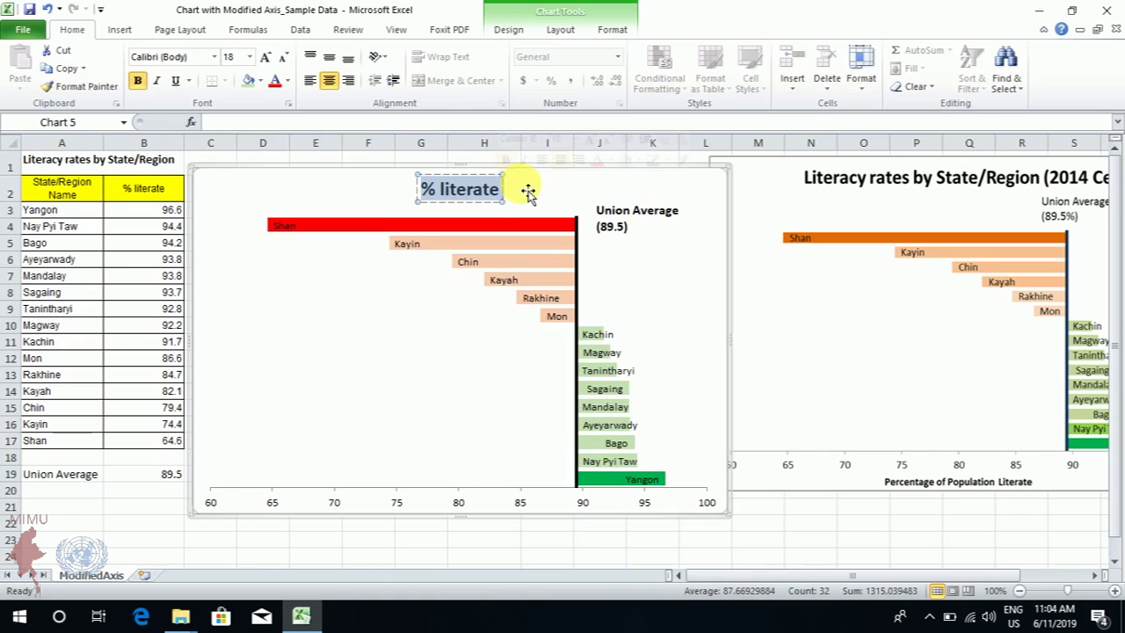
click(527, 192)
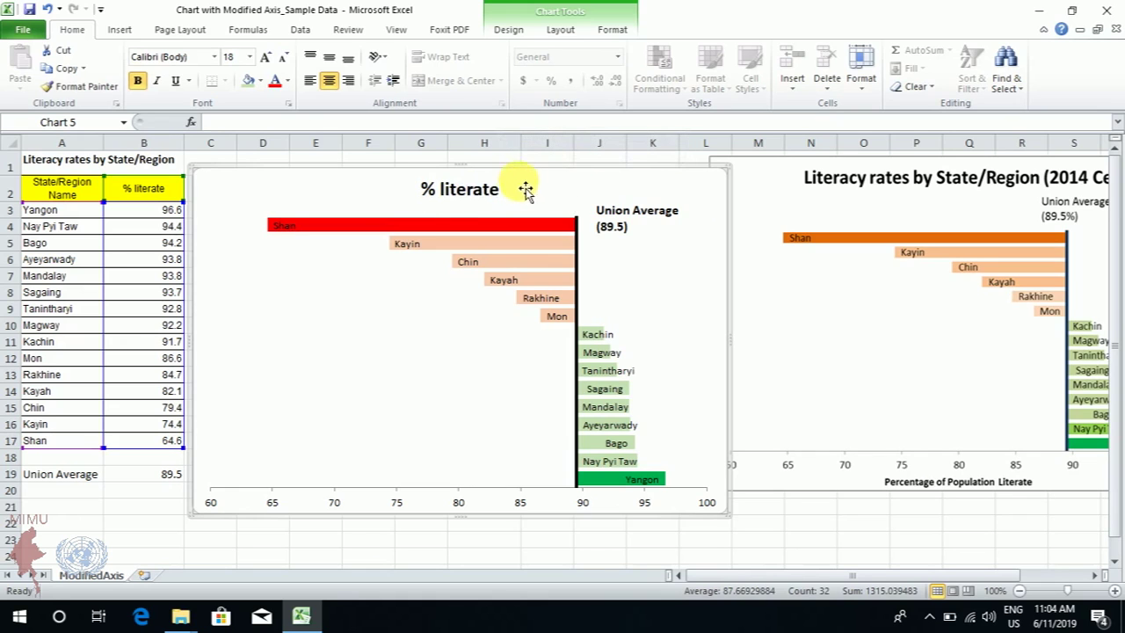
click(470, 195)
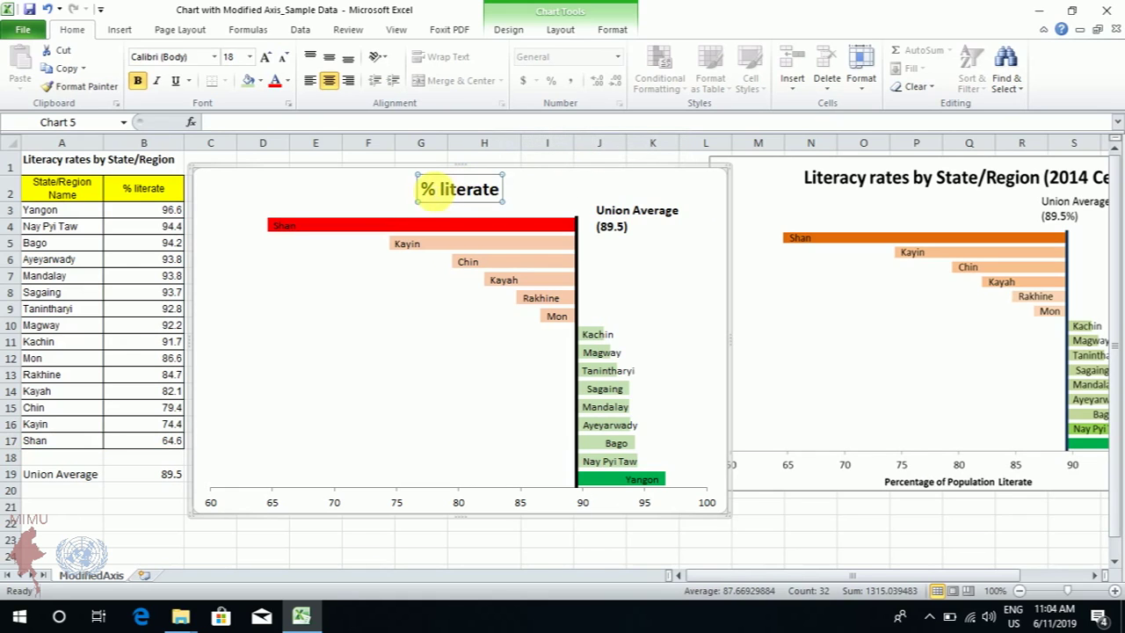
triple_click(486, 190)
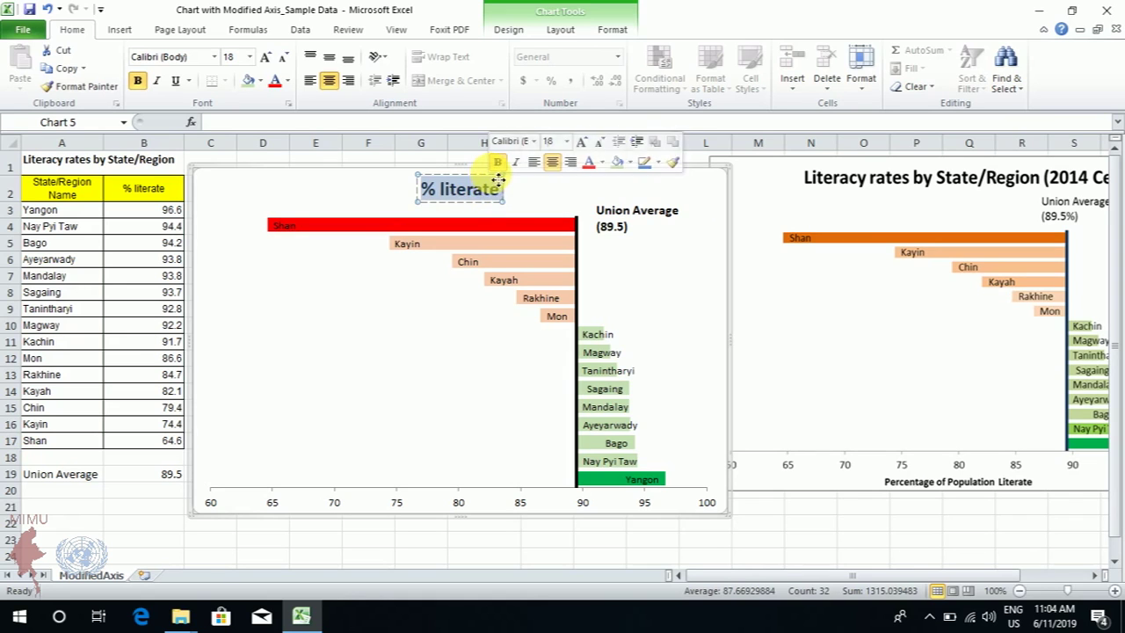
text(Li)
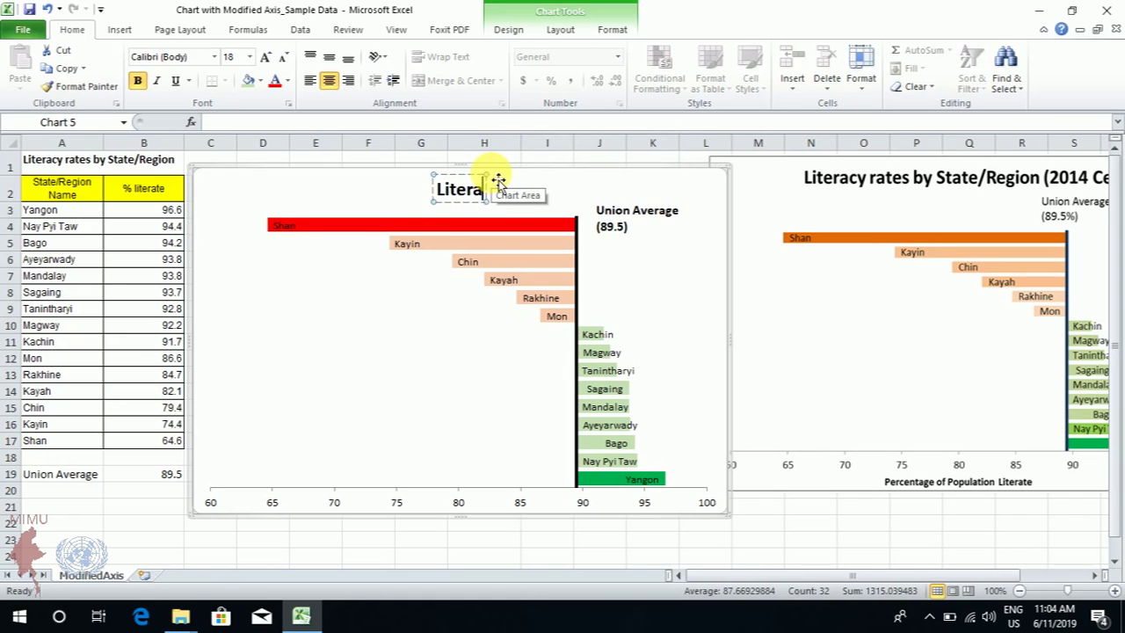
text(b)
text(y States by State)
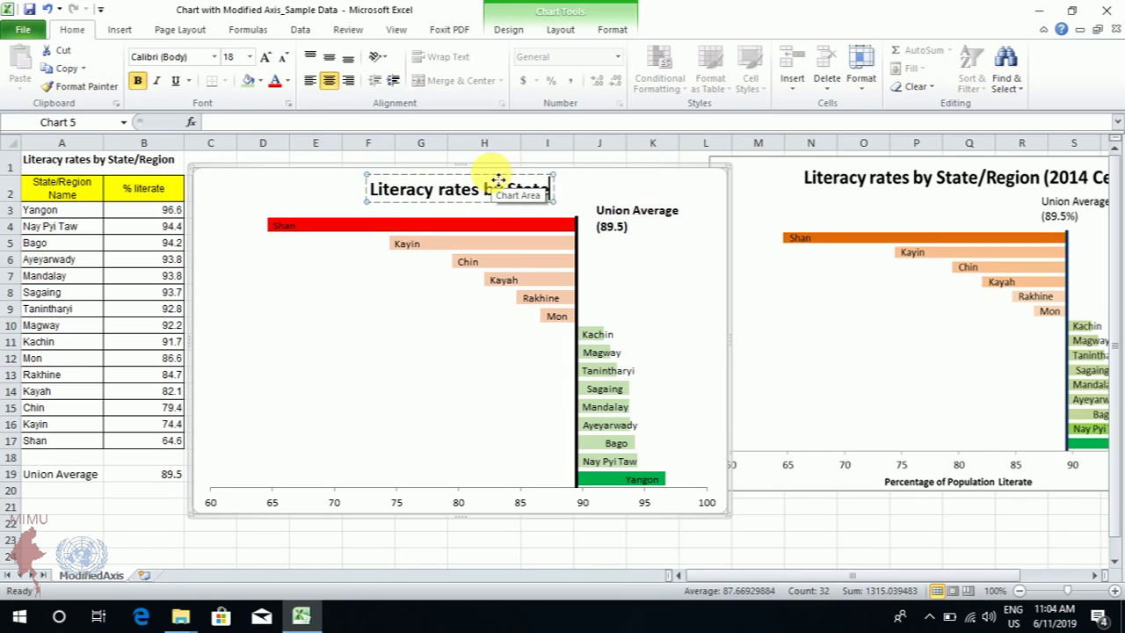
text(/Reag)
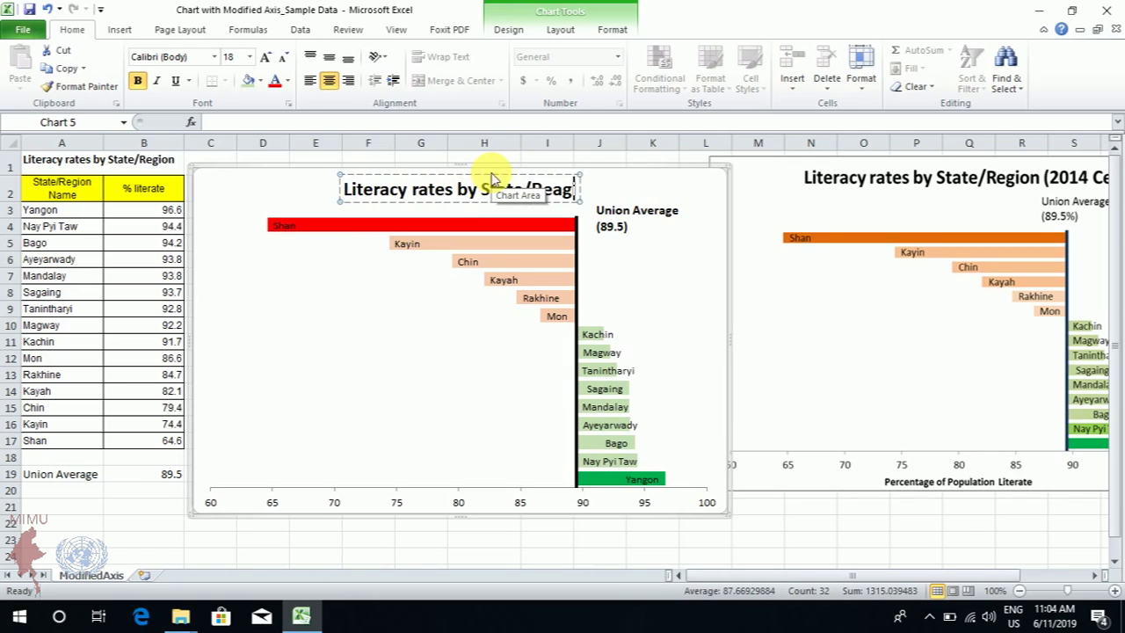
key(BackSpace)
key(BackSpace)
text(gion)
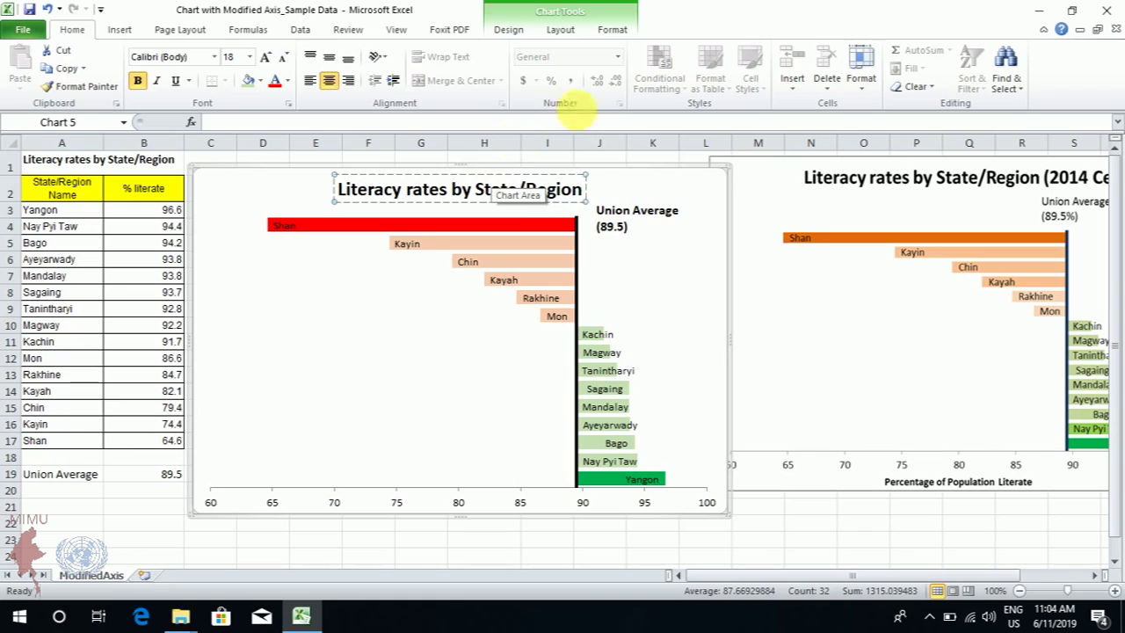
Shift the chart slightly up and right and enlarge it from its corner.
click(628, 167)
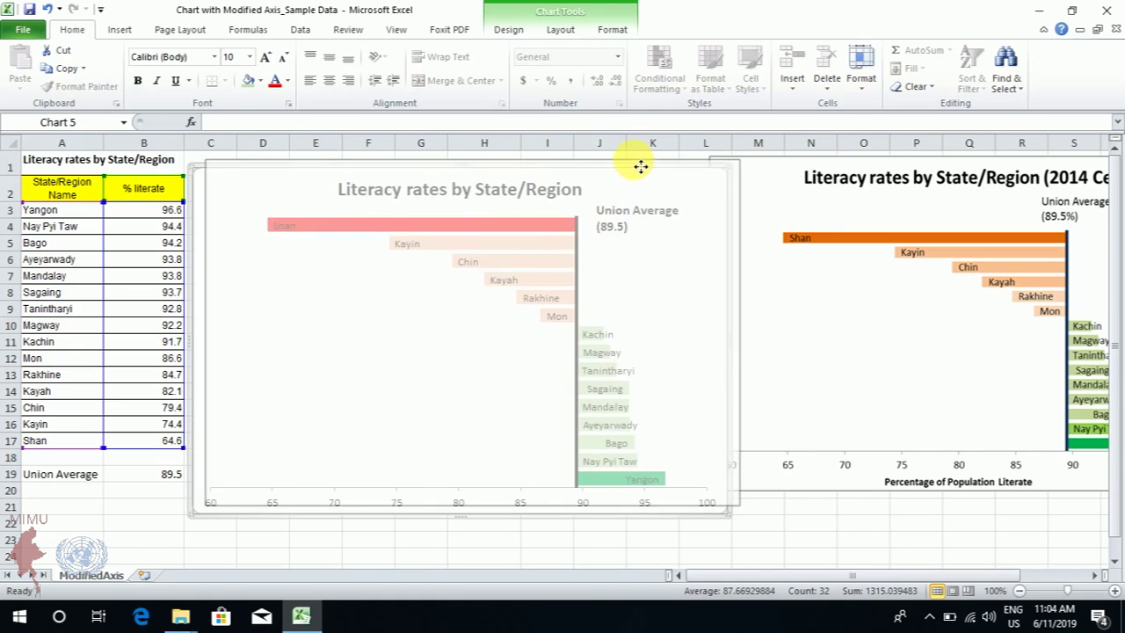
drag(628, 175, 640, 165)
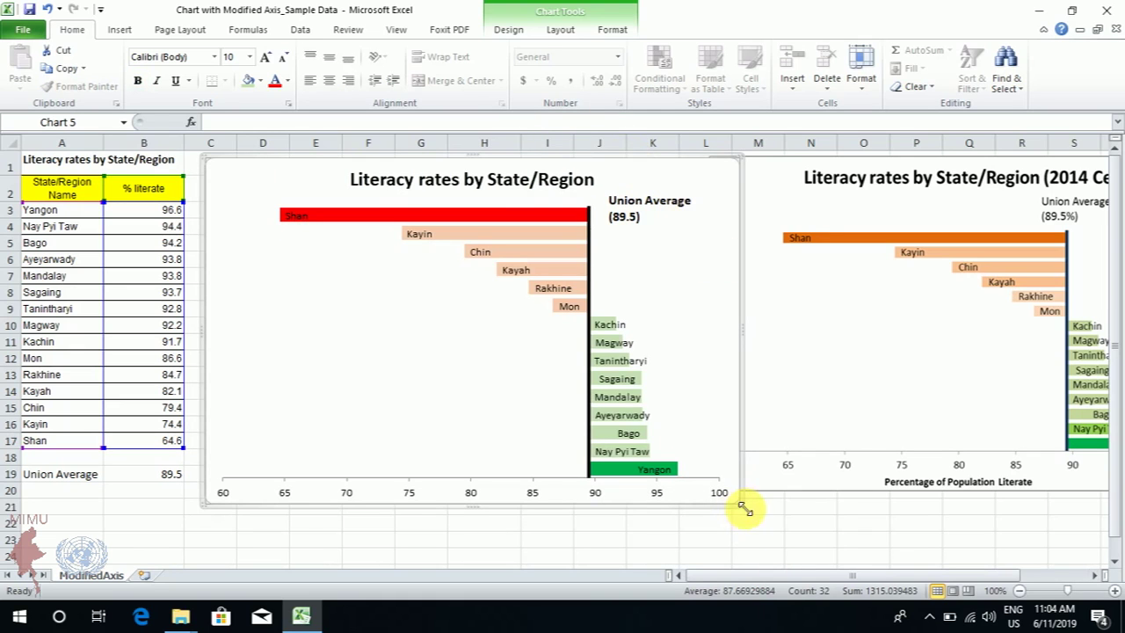
drag(738, 501, 895, 550)
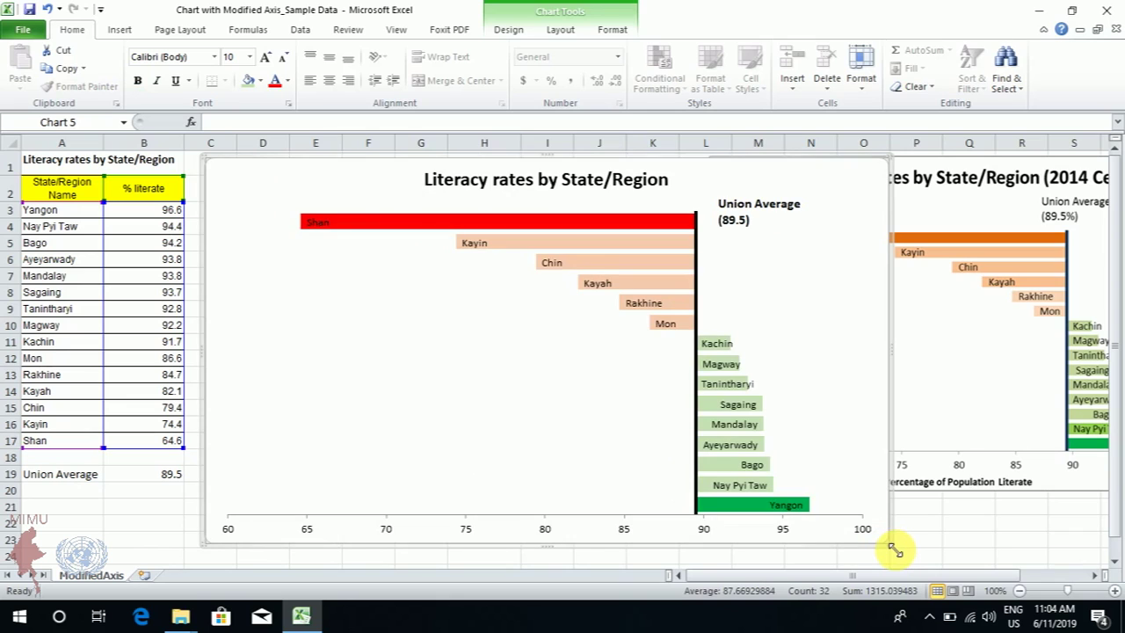